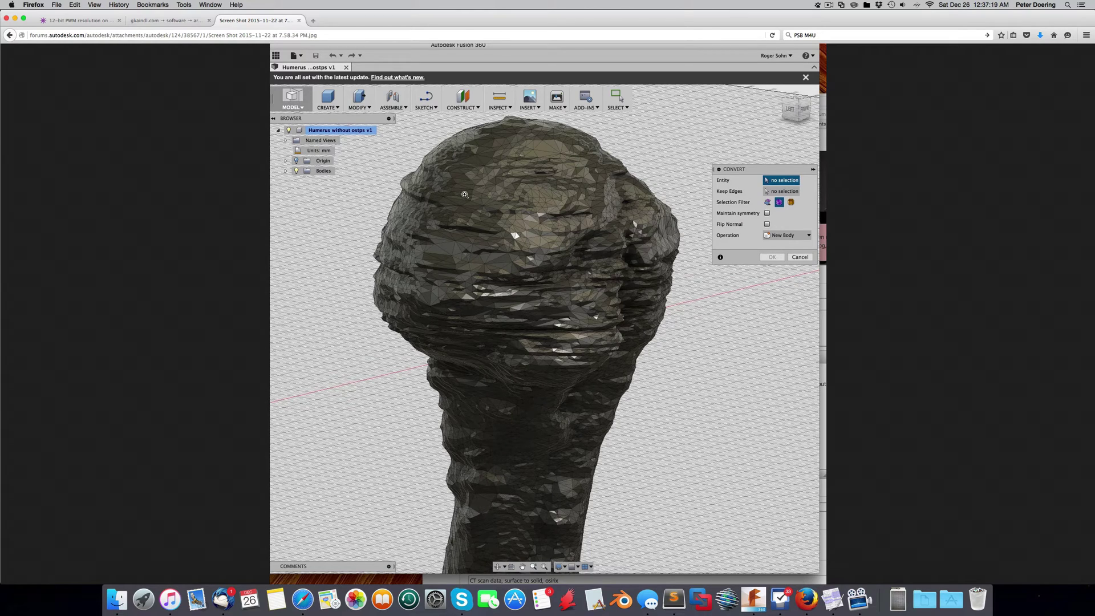
- Swipe from the Firefox forum page over to the Mac desktop space
key(ctrl+Right)
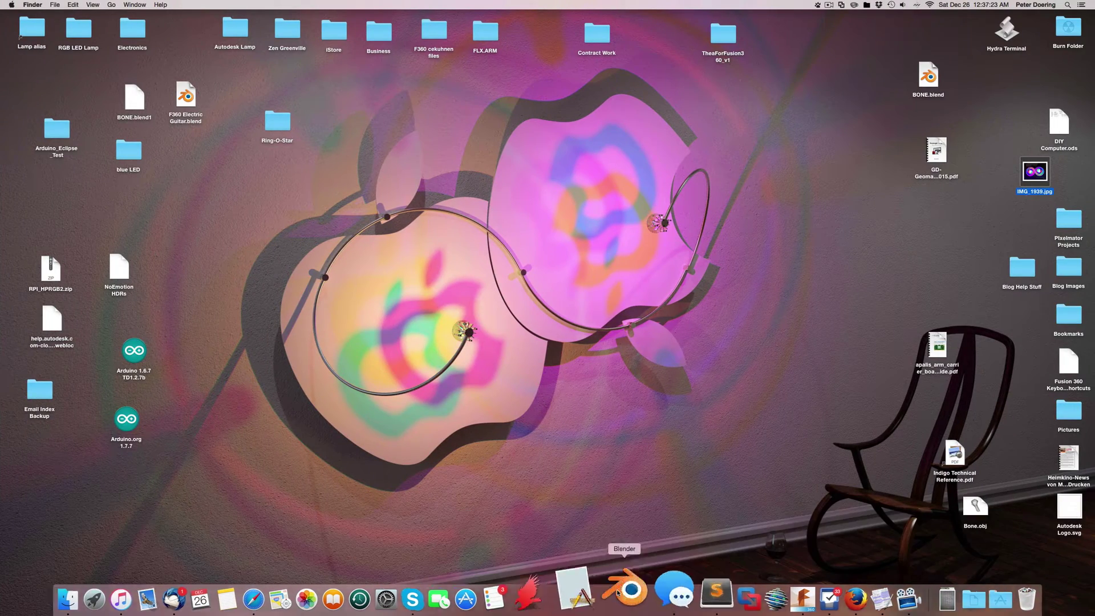
- Launch Blender 2.75, dismiss the splash, and delete the default cube and lamp
click(621, 599)
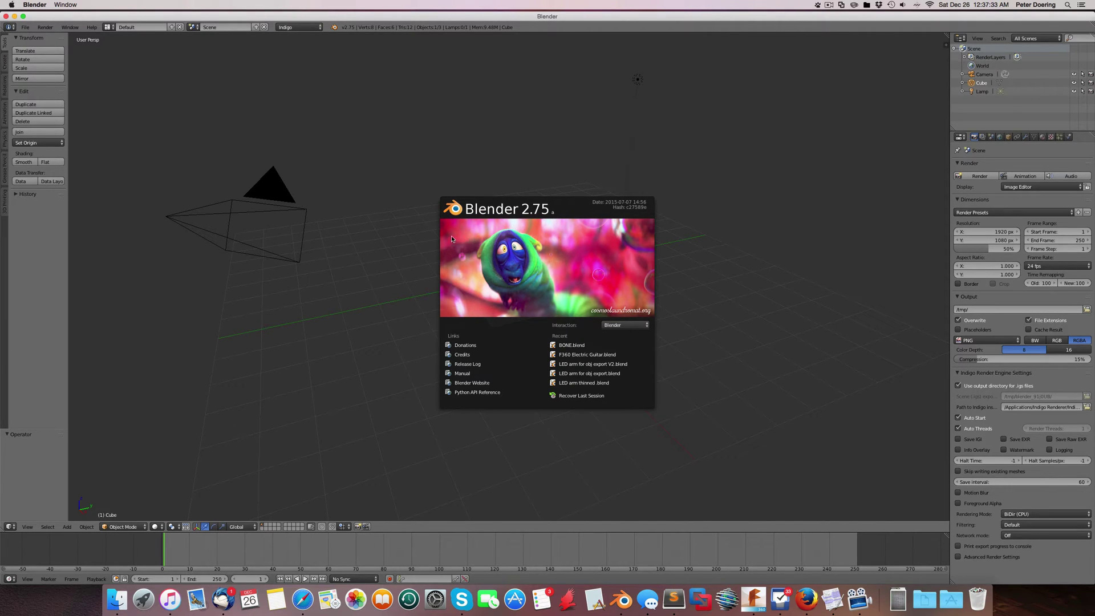
click(410, 224)
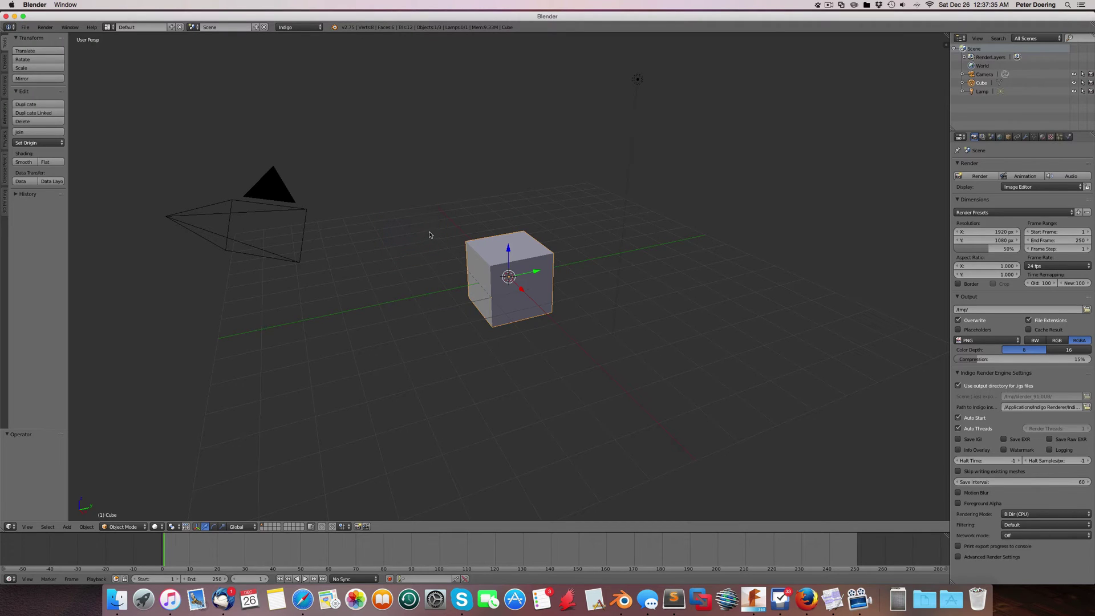
key(x)
click(432, 237)
right_click(639, 78)
key(x)
click(641, 91)
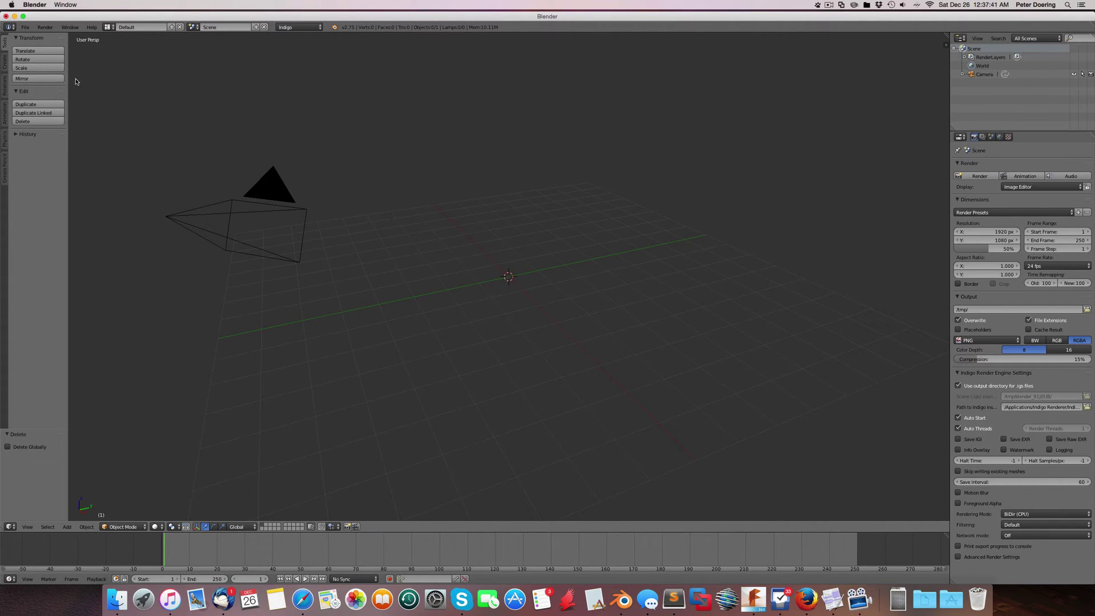
- Import the 'Humerus without ostps' STL file from Downloads
click(25, 26)
mouse_move(31, 168)
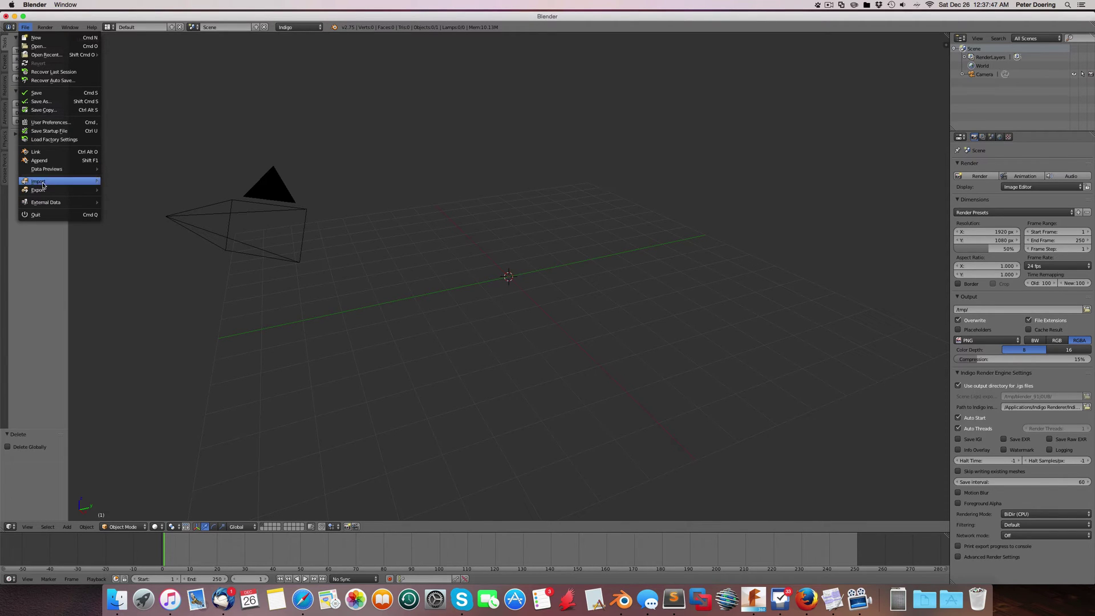
click(152, 242)
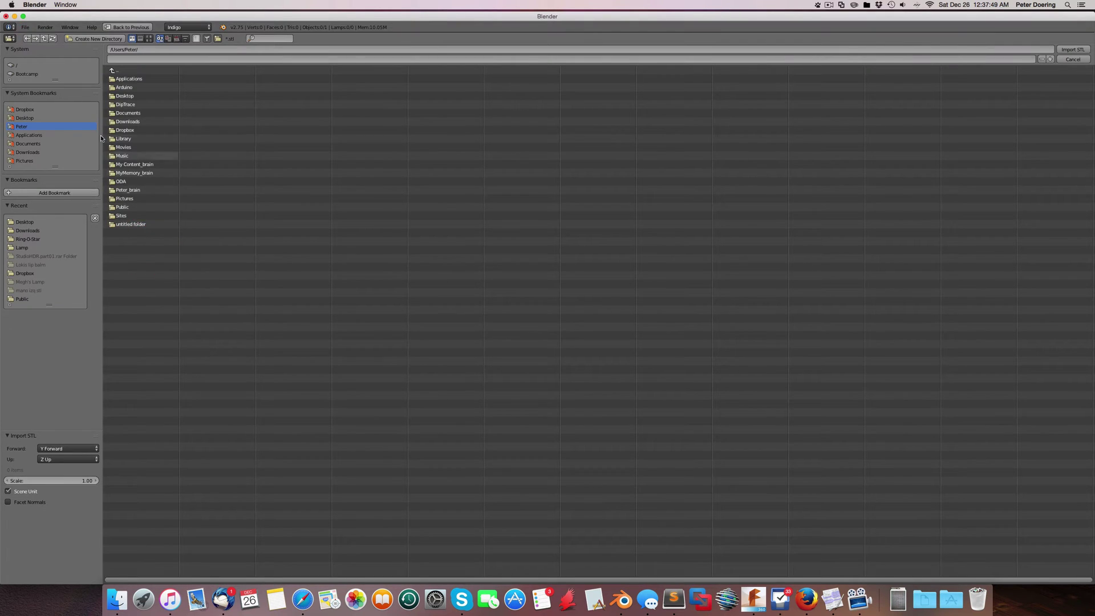
click(27, 152)
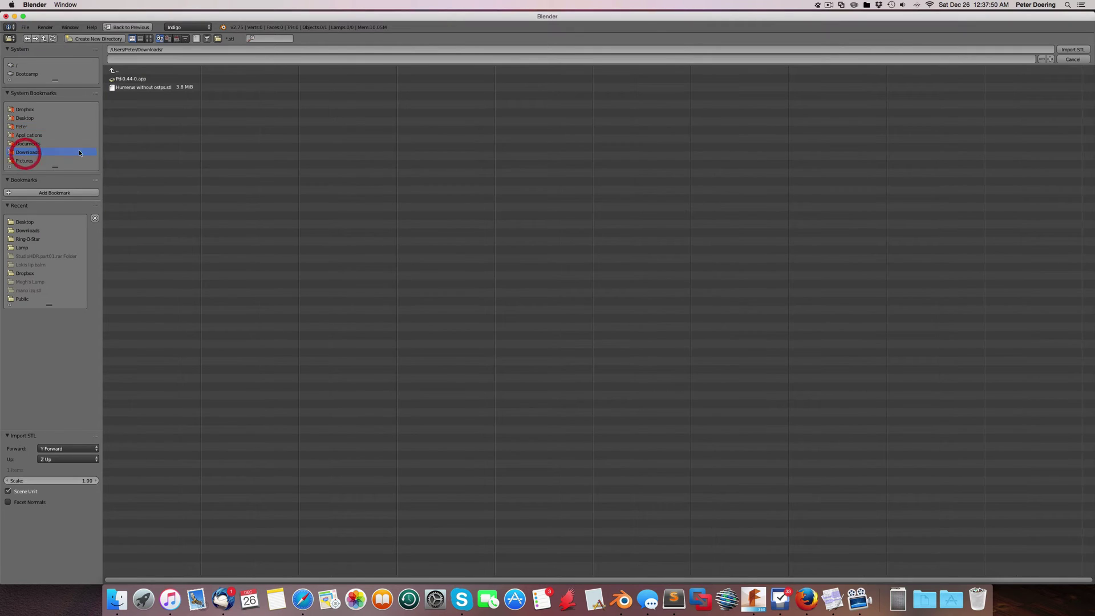
double_click(149, 87)
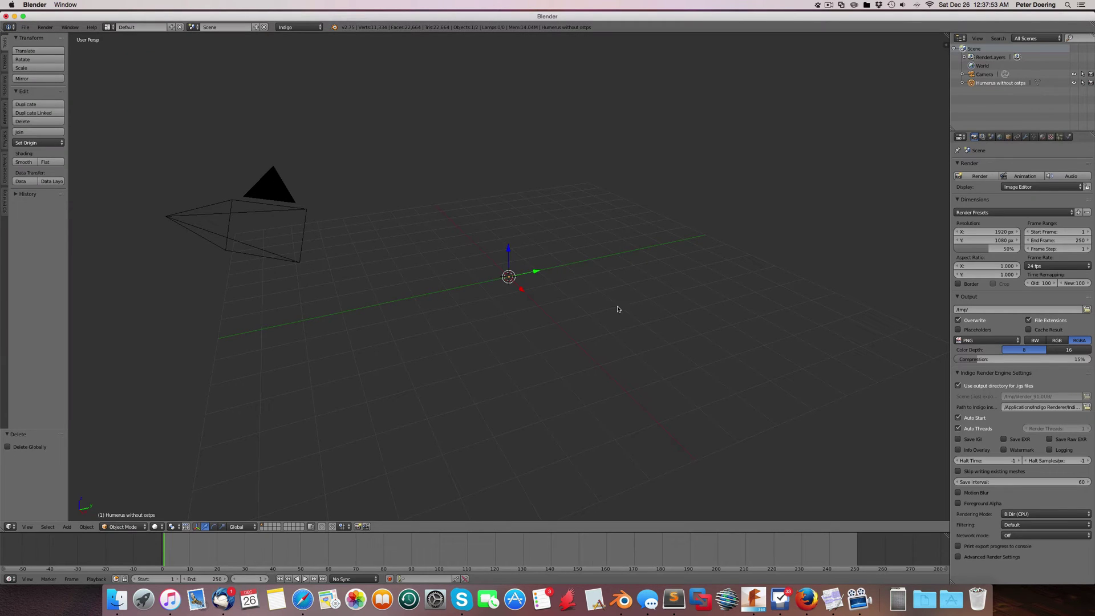
- Scale the humerus down to 0.077 and set its origin to the center of mass
key(s)
click(540, 299)
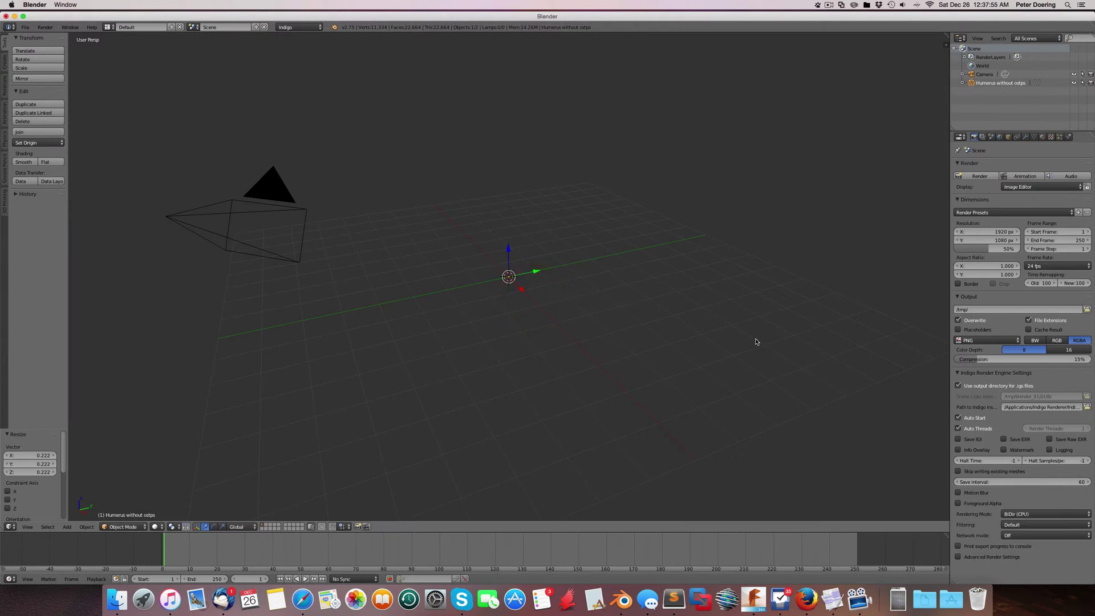
key(s)
click(520, 285)
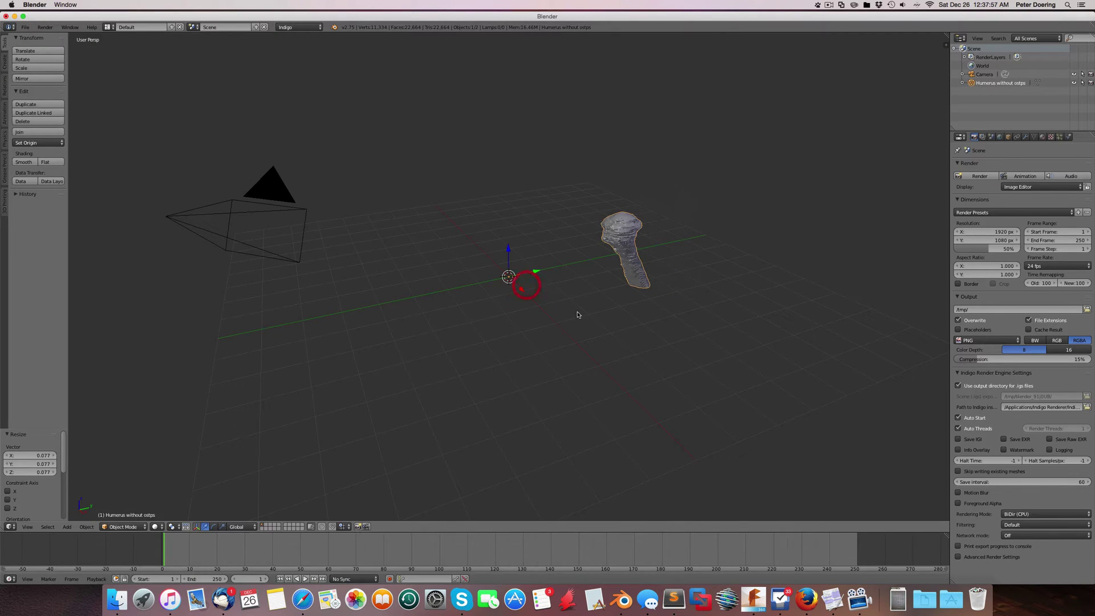
key(Tab)
key(Escape)
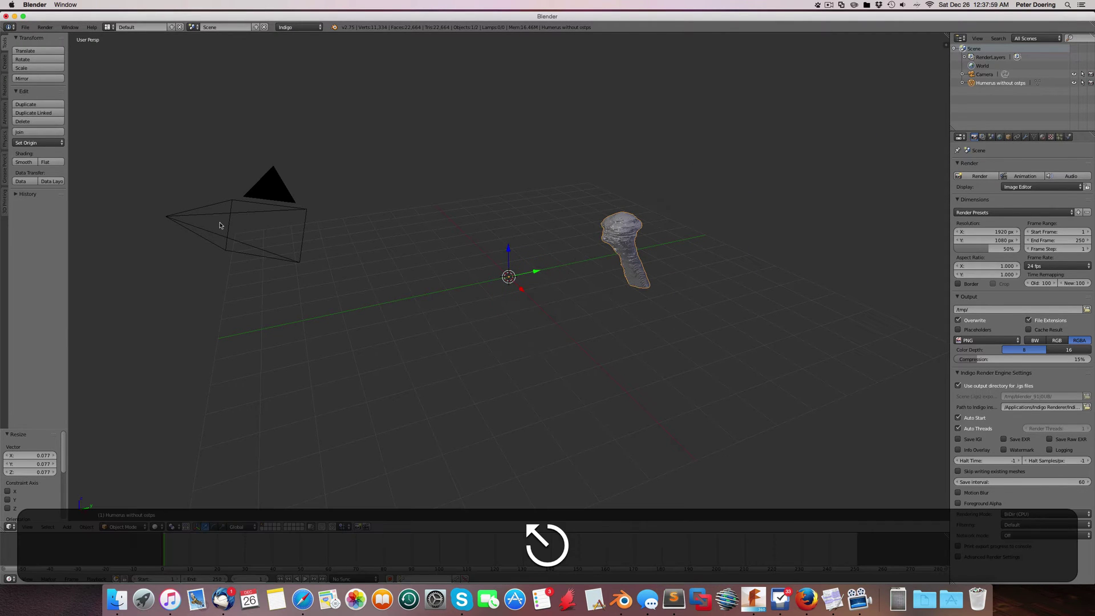
click(16, 142)
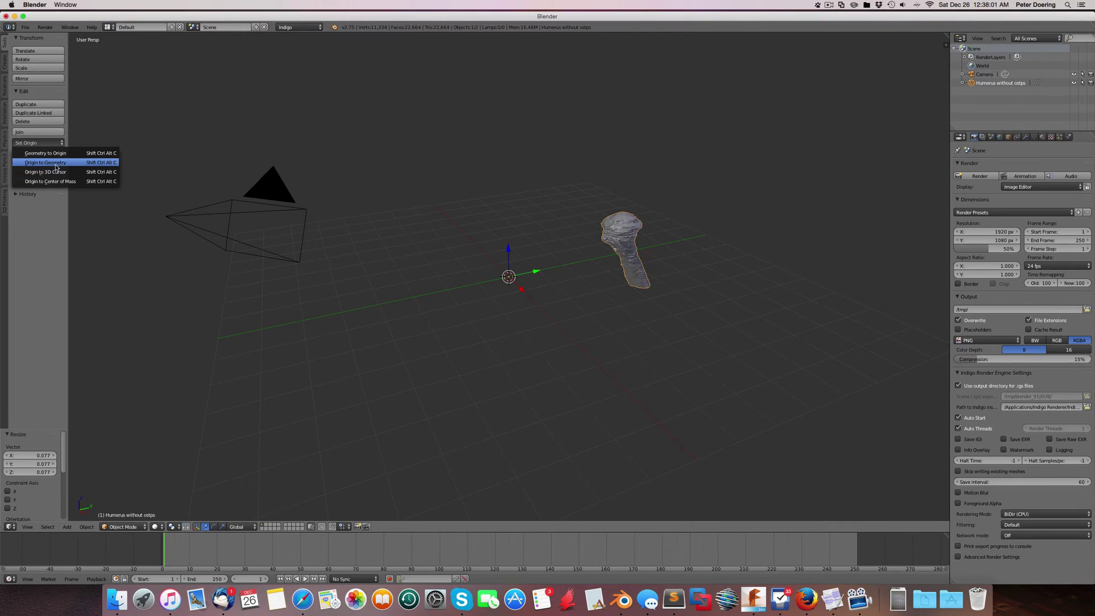
click(58, 183)
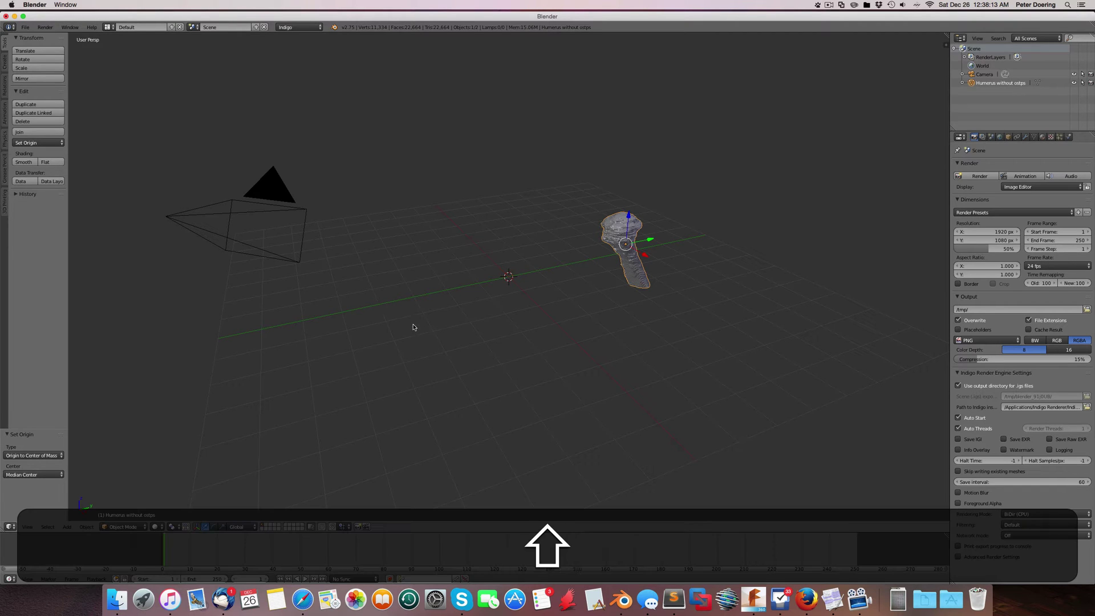
- Snap the humerus to the 3D cursor and enlarge it by a factor of 3.796
key(shift+s)
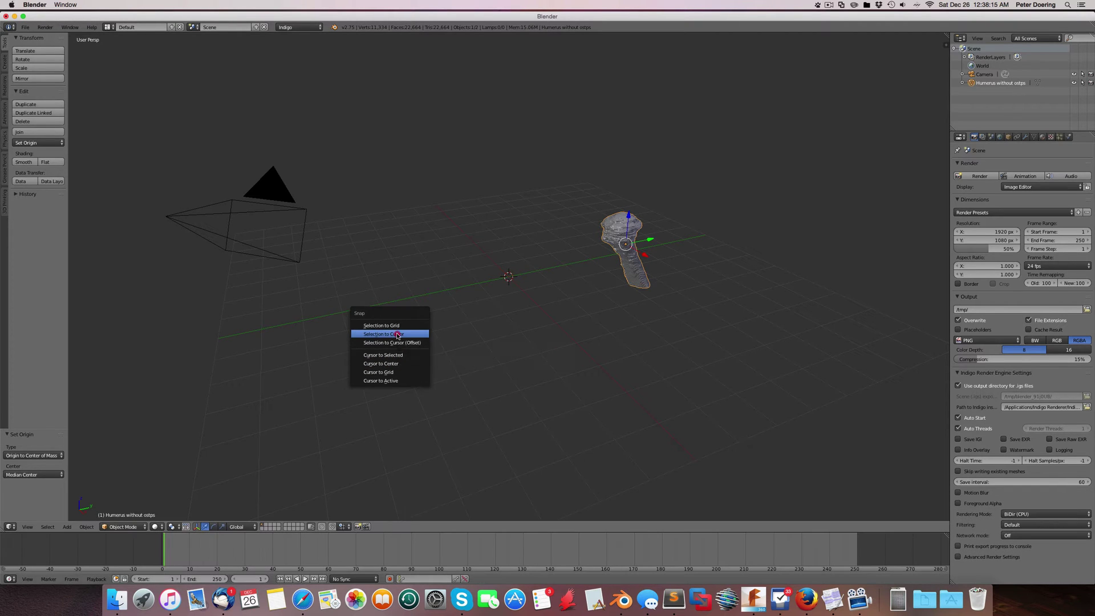
click(397, 336)
key(s)
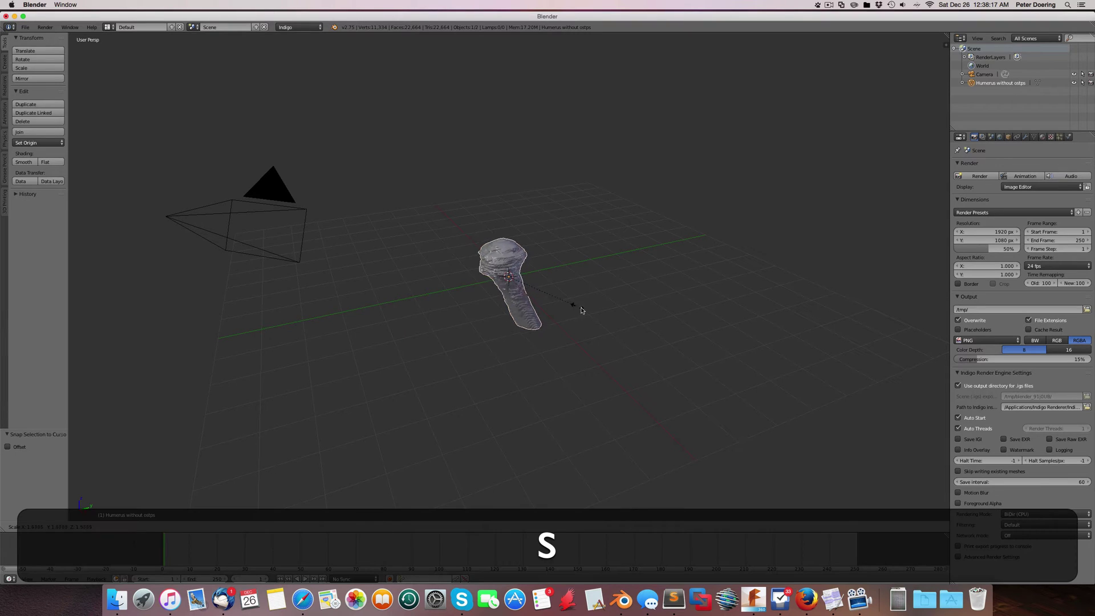
click(681, 333)
middle_drag(680, 333, 631, 305)
- Display the humerus in wireframe shading and inspect it from several angles
key(z)
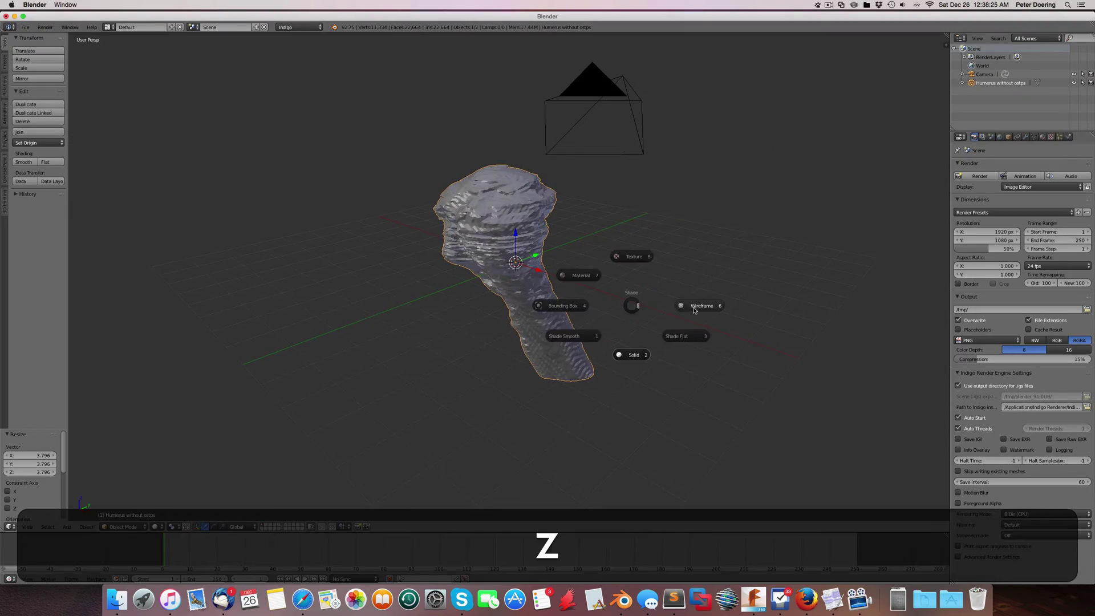
click(694, 310)
scroll(518, 282, up, 8)
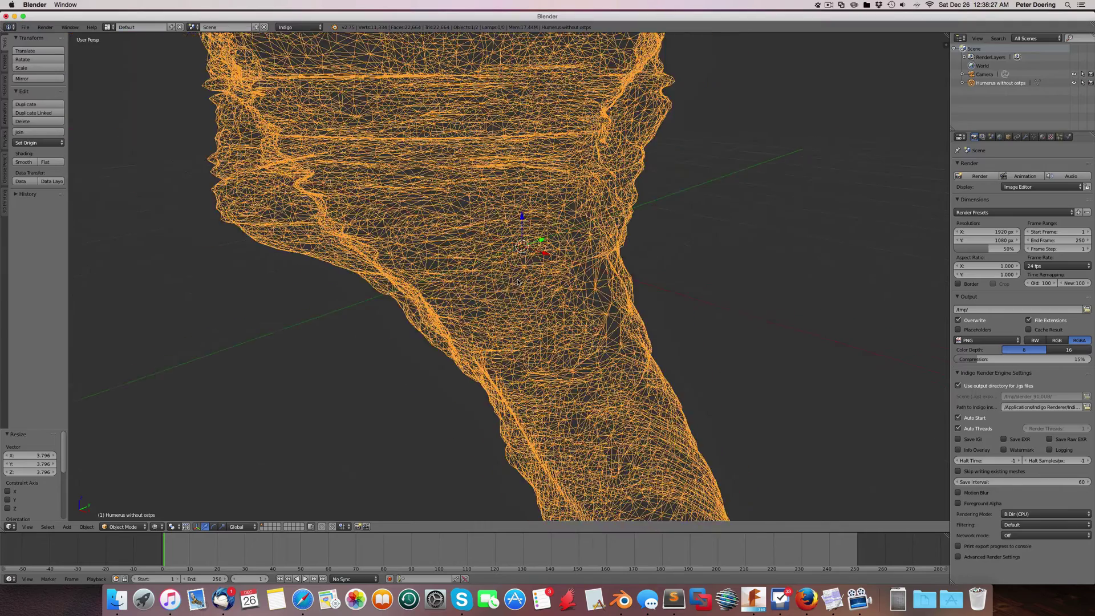
scroll(518, 281, down, 5)
middle_drag(520, 300, 536, 314)
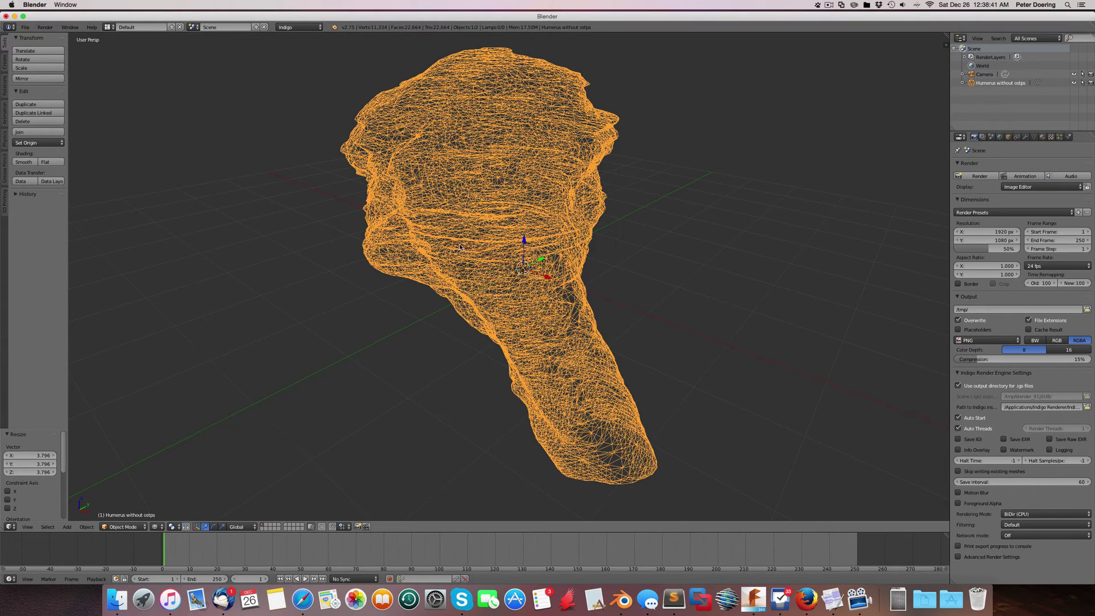
scroll(457, 249, down, 2)
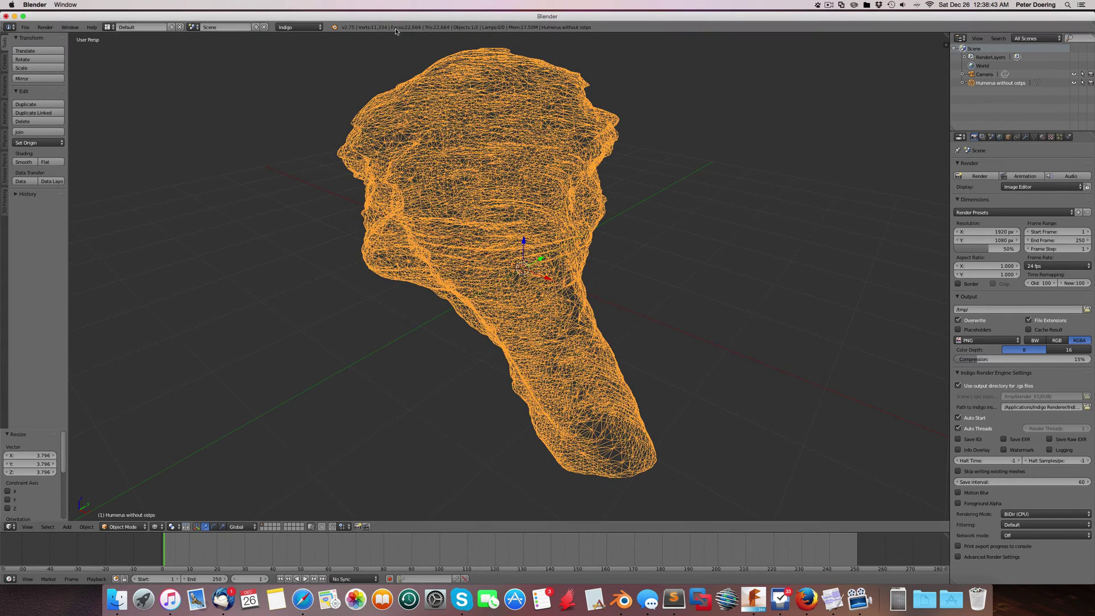
scroll(468, 181, up, 5)
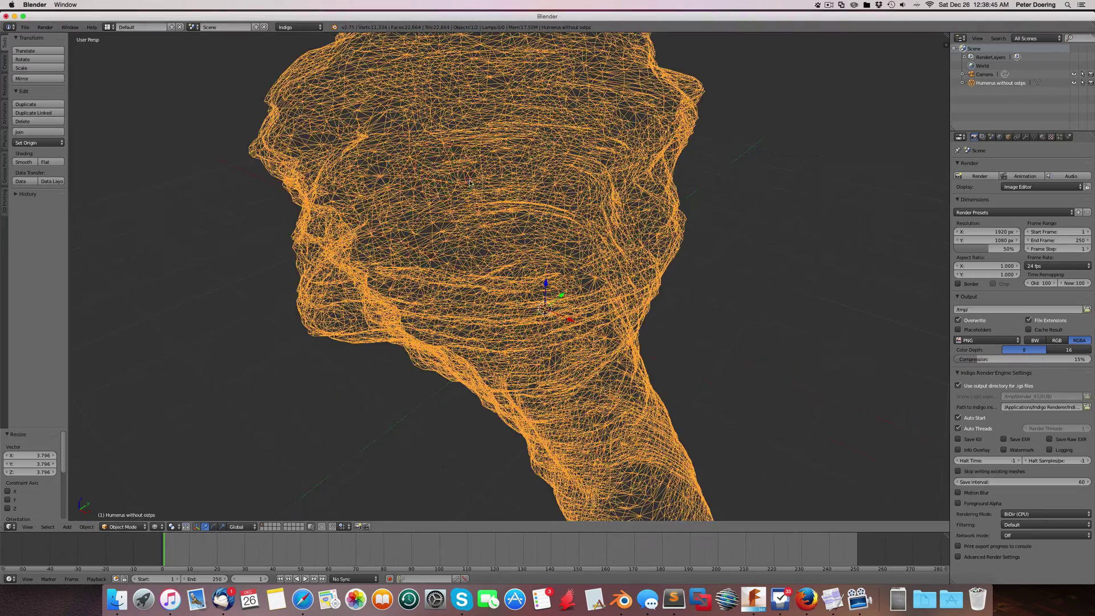
scroll(468, 181, down, 3)
middle_drag(468, 181, 531, 204)
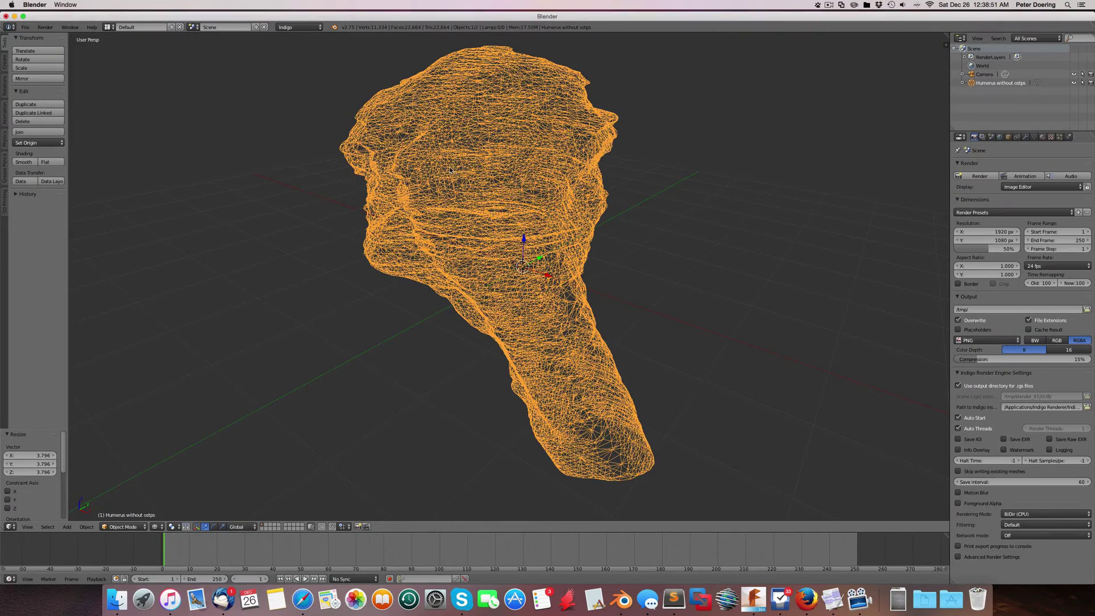
- Switch the humerus back to solid shading
key(z)
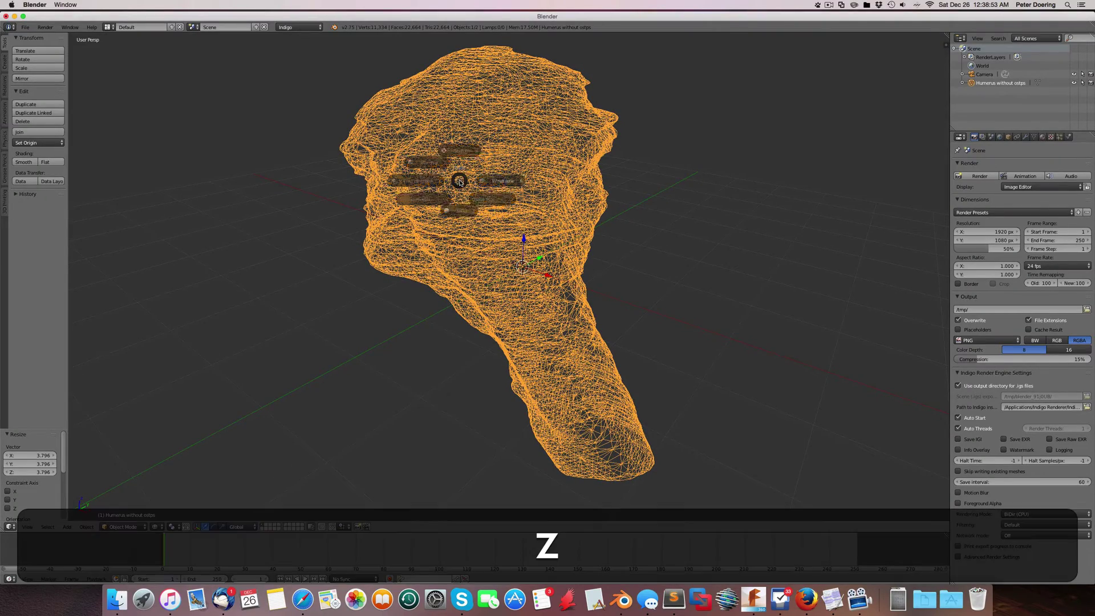
click(454, 231)
middle_drag(610, 349, 614, 332)
scroll(606, 334, up, 1)
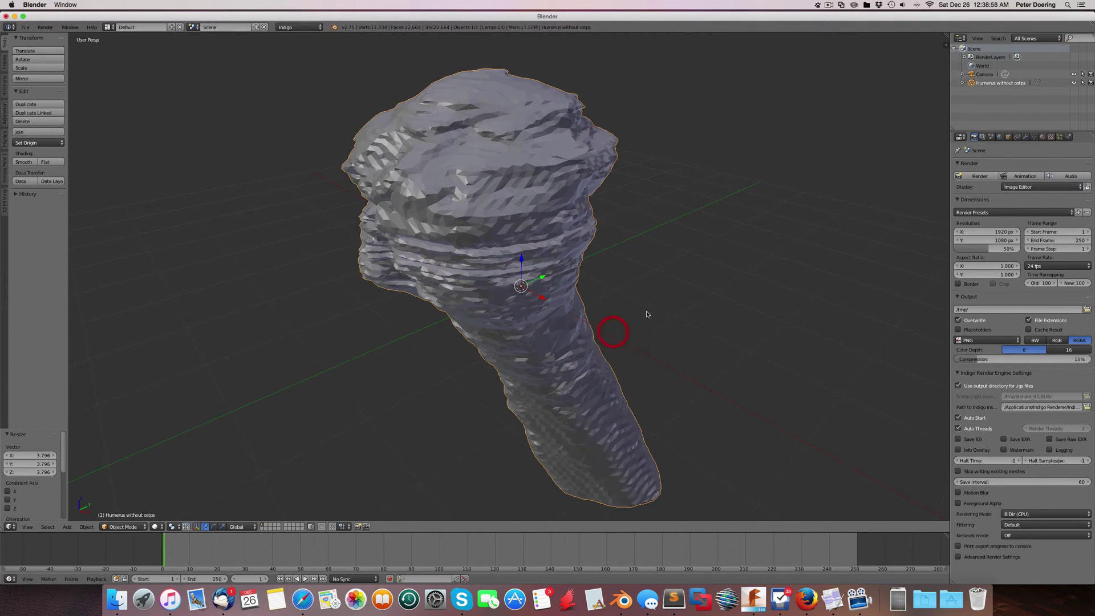
- Add a Remesh modifier in Smooth mode and compare the result with the original mesh
click(1026, 137)
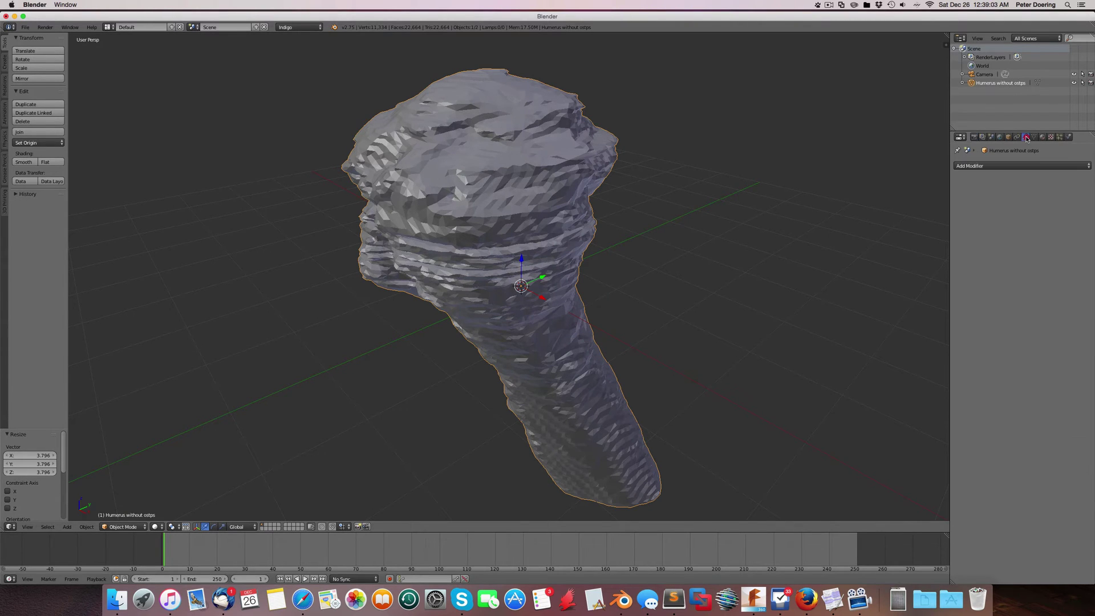
click(992, 167)
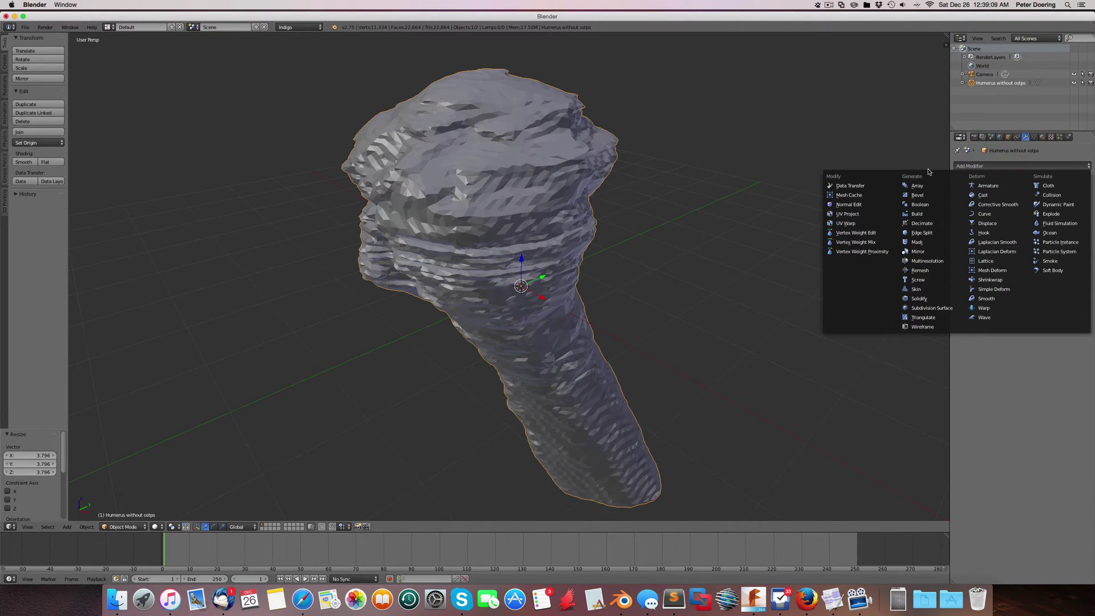
click(919, 272)
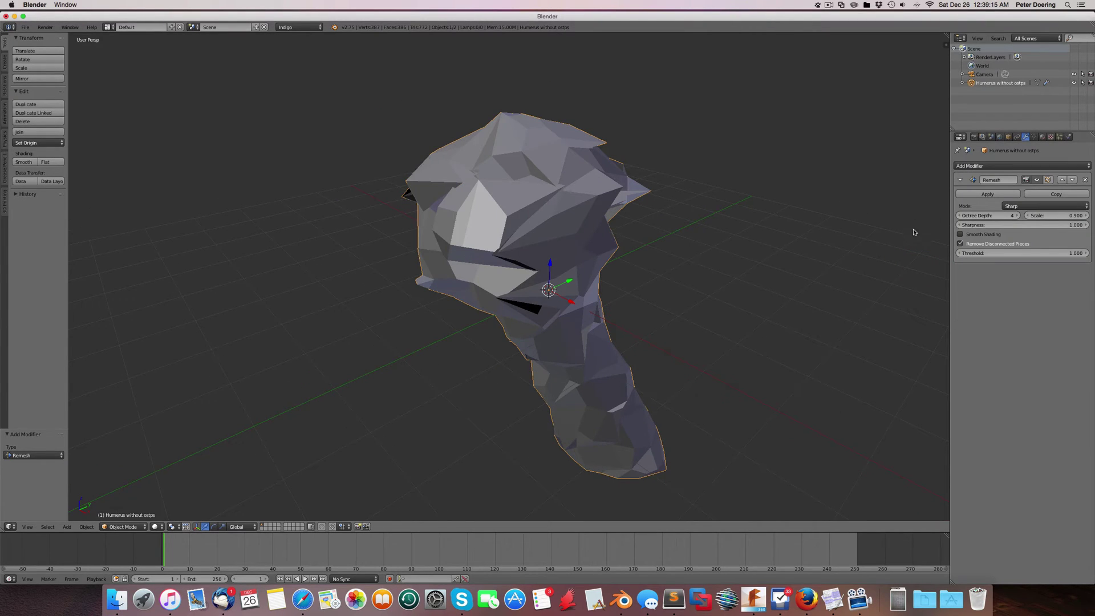
click(1025, 208)
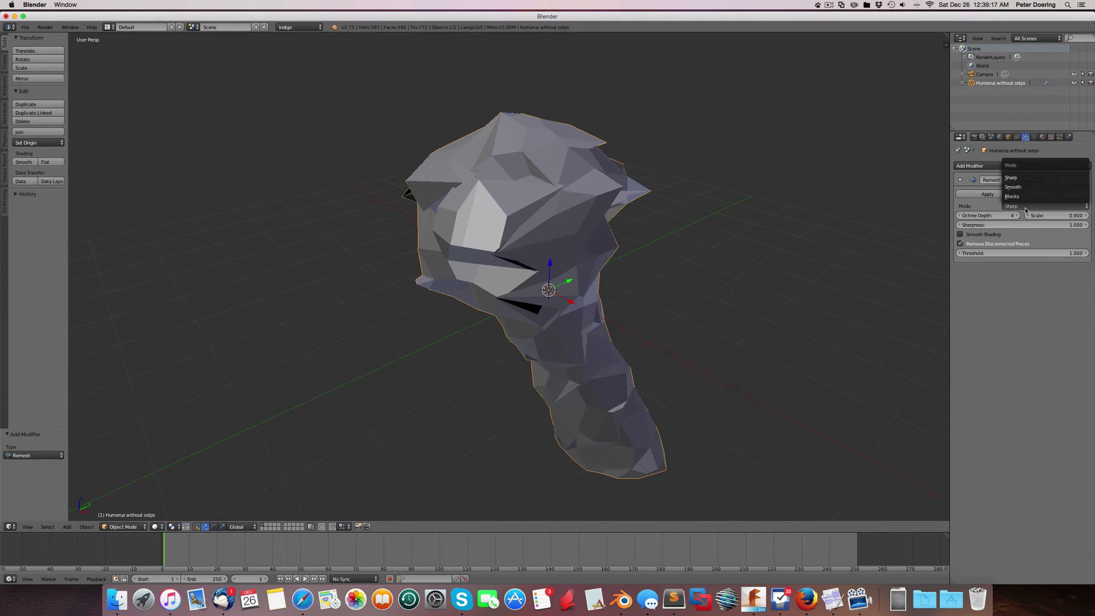
click(1026, 188)
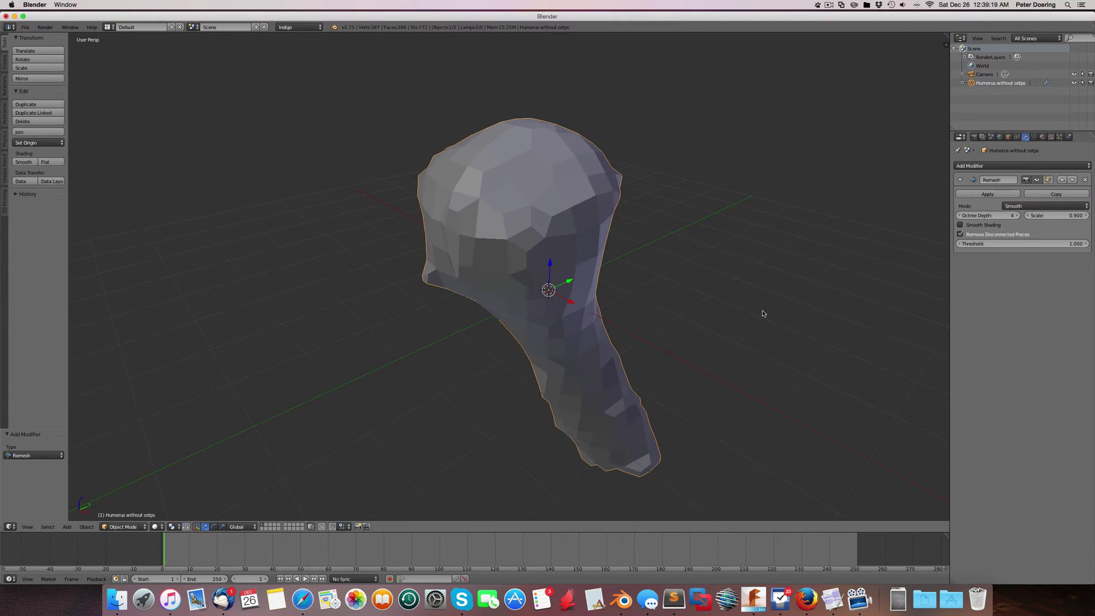
middle_drag(747, 290, 711, 271)
click(1049, 175)
click(1049, 180)
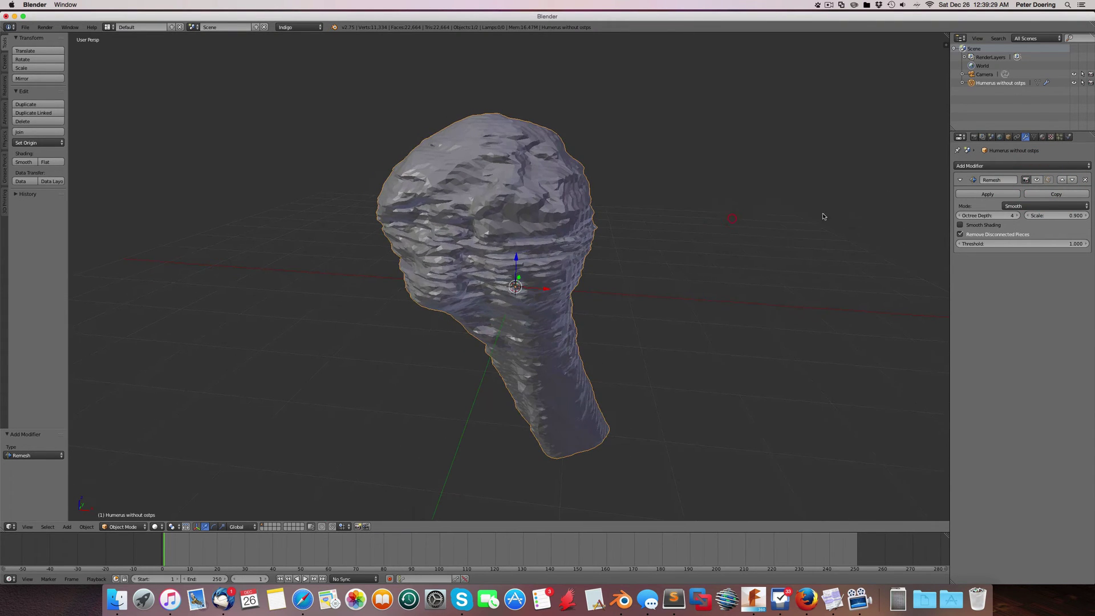
click(1037, 180)
- Increase the Remesh Octree Depth to 6 and orbit to check the finer bone
middle_drag(801, 245, 741, 256)
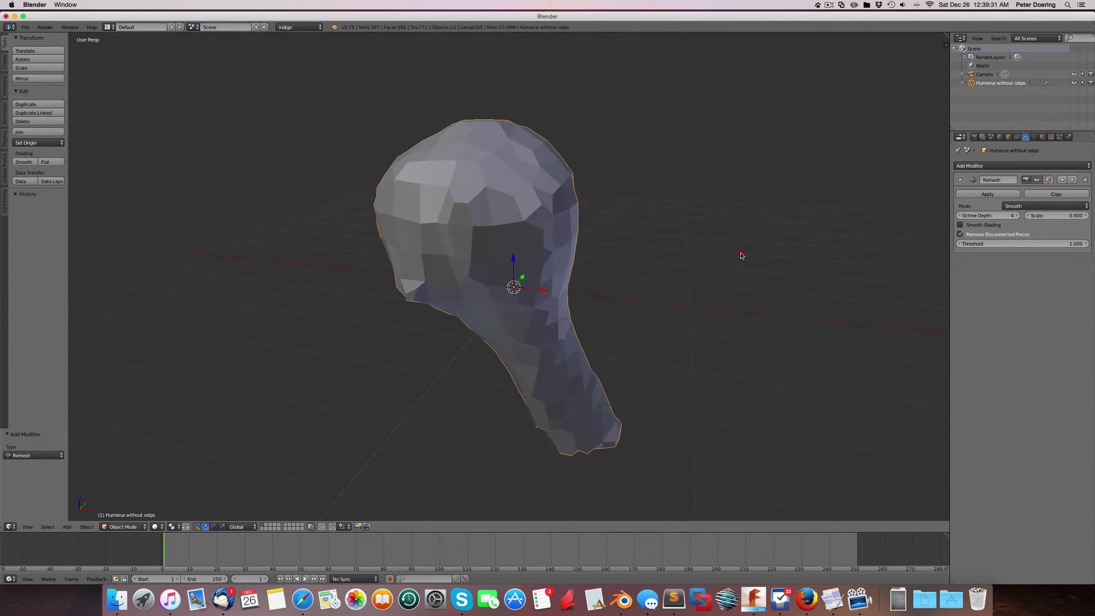
click(1019, 216)
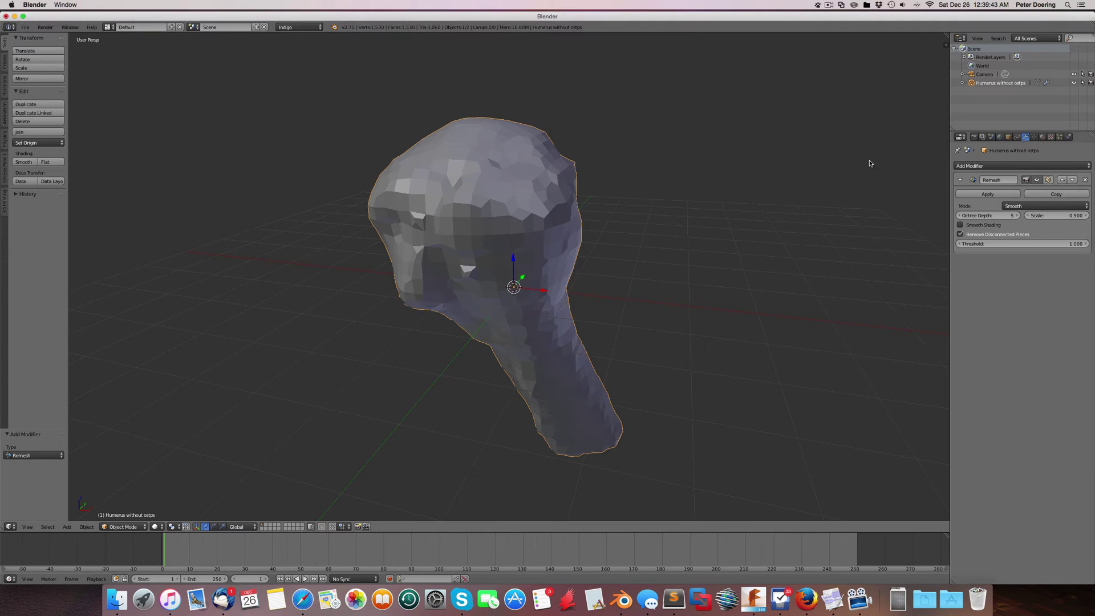
click(1016, 216)
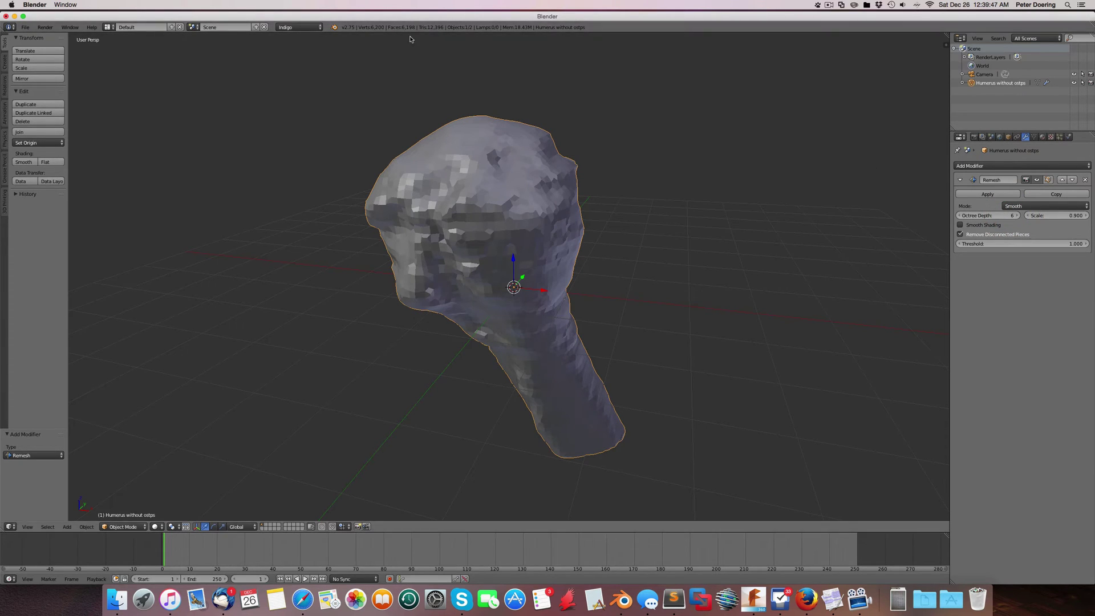
mouse_move(671, 185)
middle_down()
mouse_move(639, 188)
mouse_move(661, 253)
mouse_move(610, 301)
mouse_move(630, 262)
mouse_move(707, 241)
mouse_move(624, 244)
mouse_move(650, 298)
mouse_move(645, 320)
middle_up()
key(z)
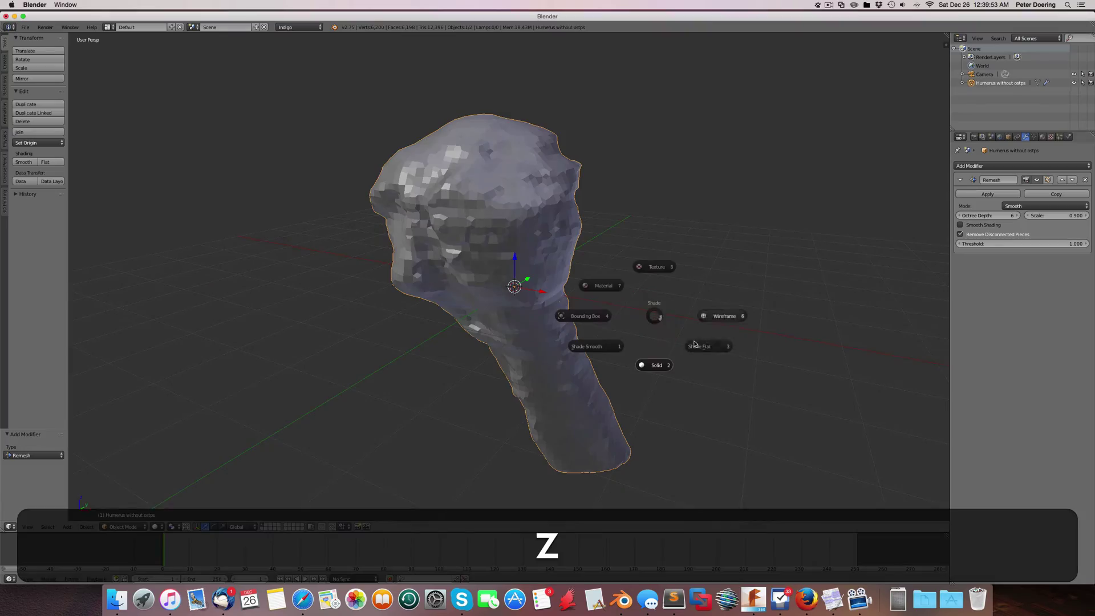
click(713, 317)
scroll(504, 247, up, 3)
scroll(504, 246, up, 3)
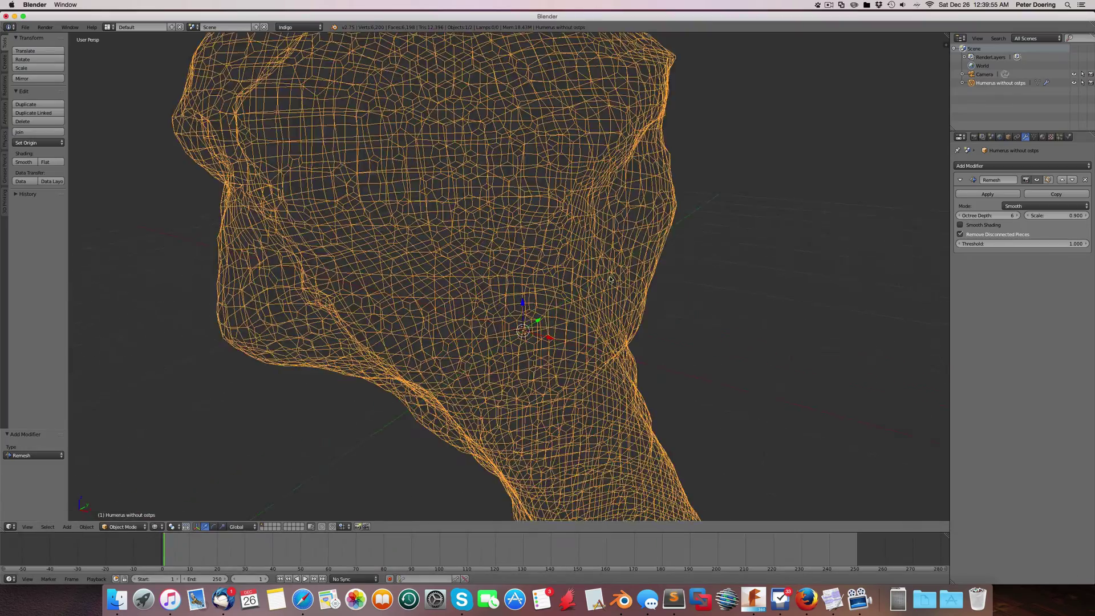
middle_drag(513, 254, 697, 351)
scroll(646, 330, down, 6)
middle_drag(617, 357, 663, 336)
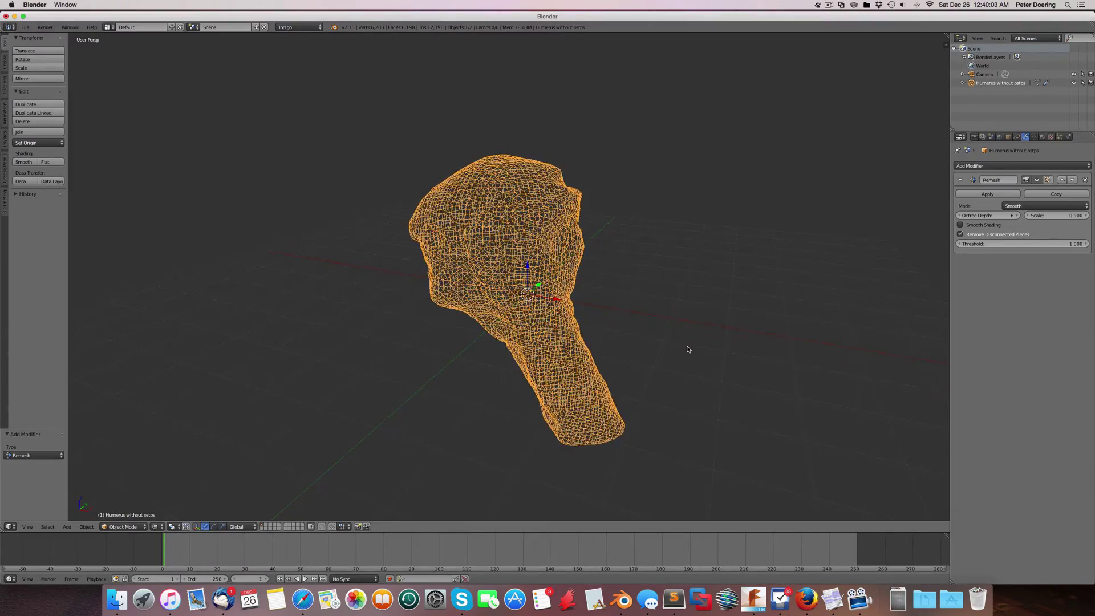
scroll(517, 222, up, 2)
scroll(544, 244, up, 1)
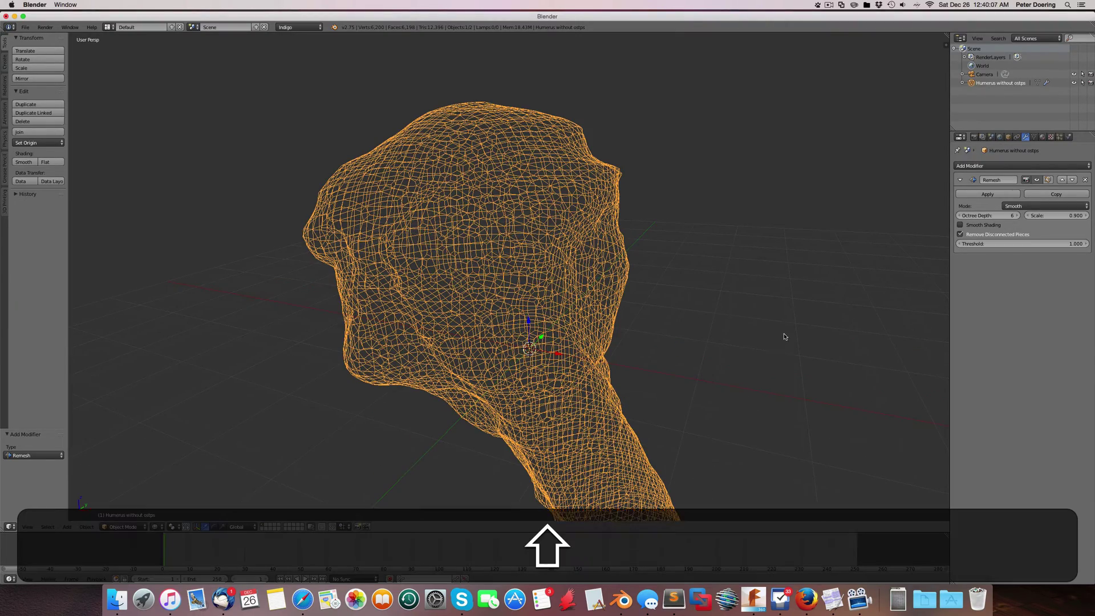
middle_drag(784, 337, 655, 297)
scroll(633, 293, up, 4)
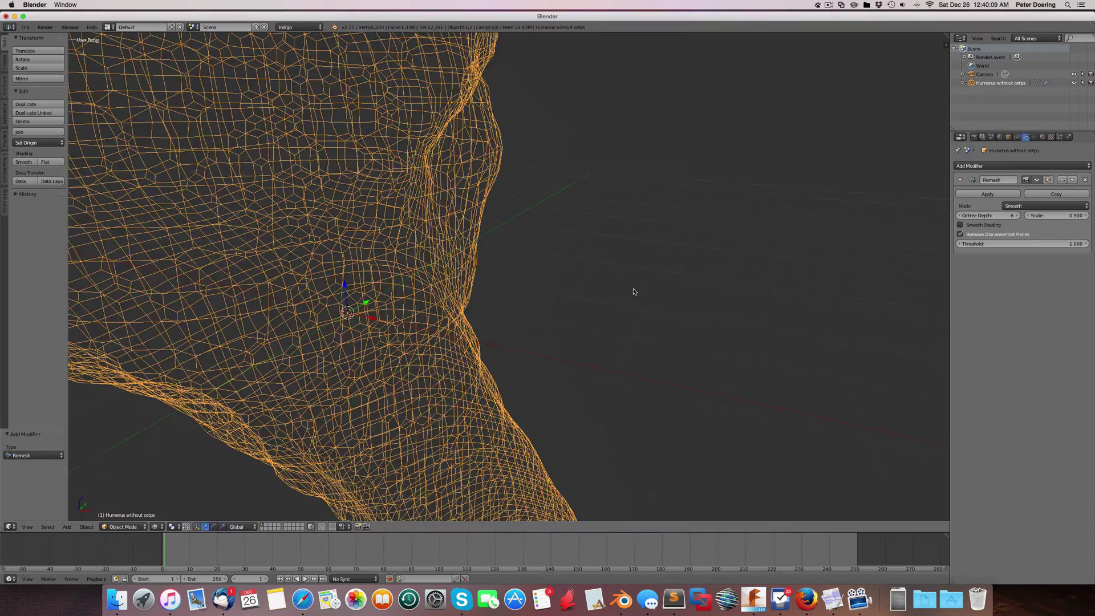
scroll(640, 291, down, 8)
scroll(639, 308, up, 1)
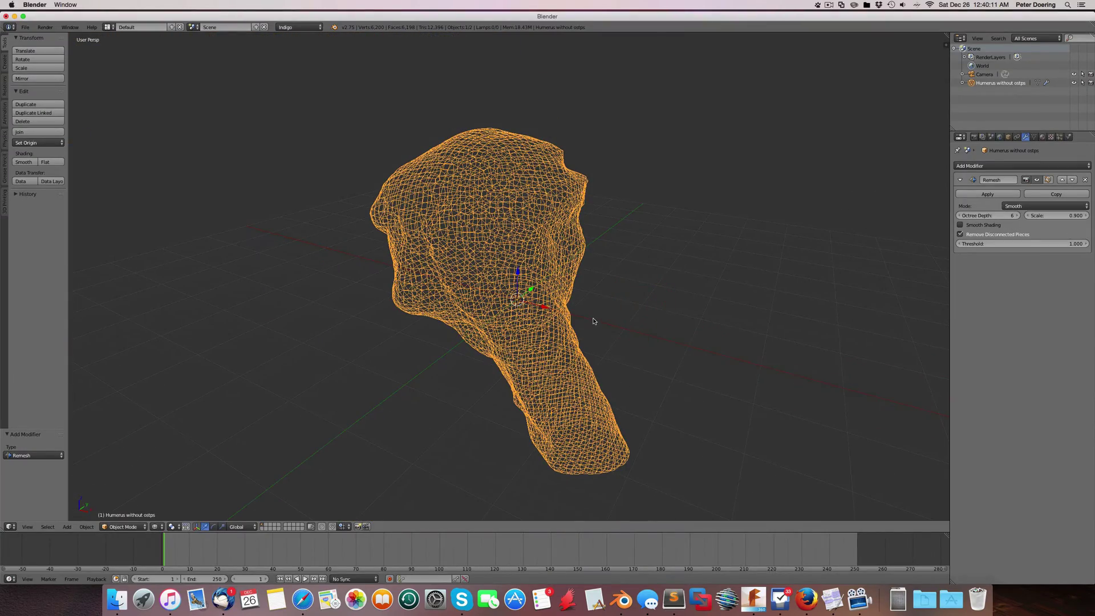
key(z)
click(596, 366)
middle_drag(653, 331, 655, 345)
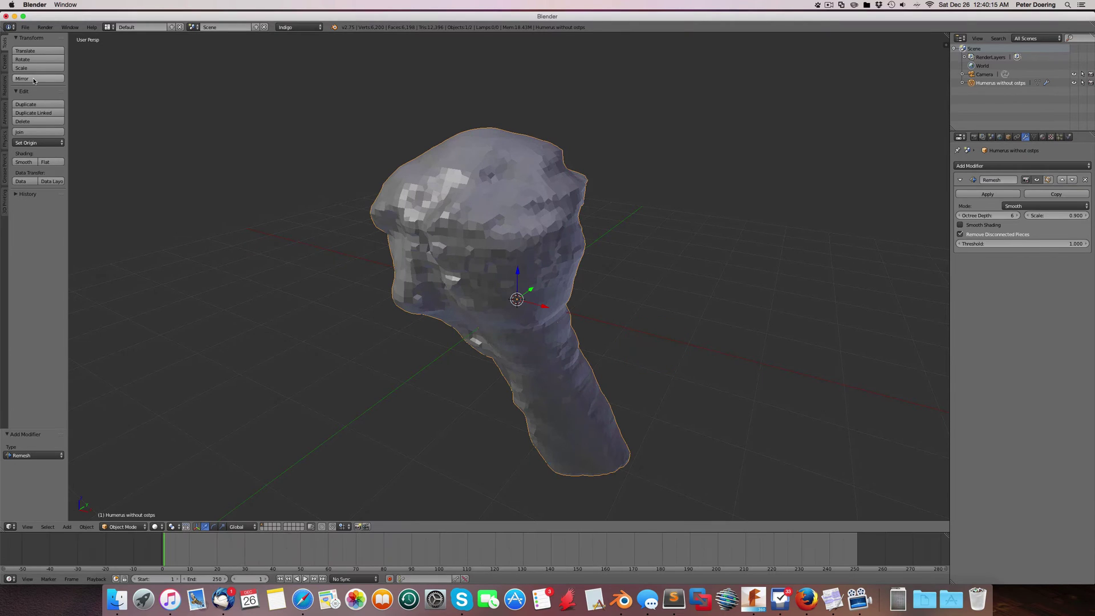
- Export the selection as Wavefront OBJ to Desktop/Bone.obj with Include UVs and Write Materials off
click(25, 27)
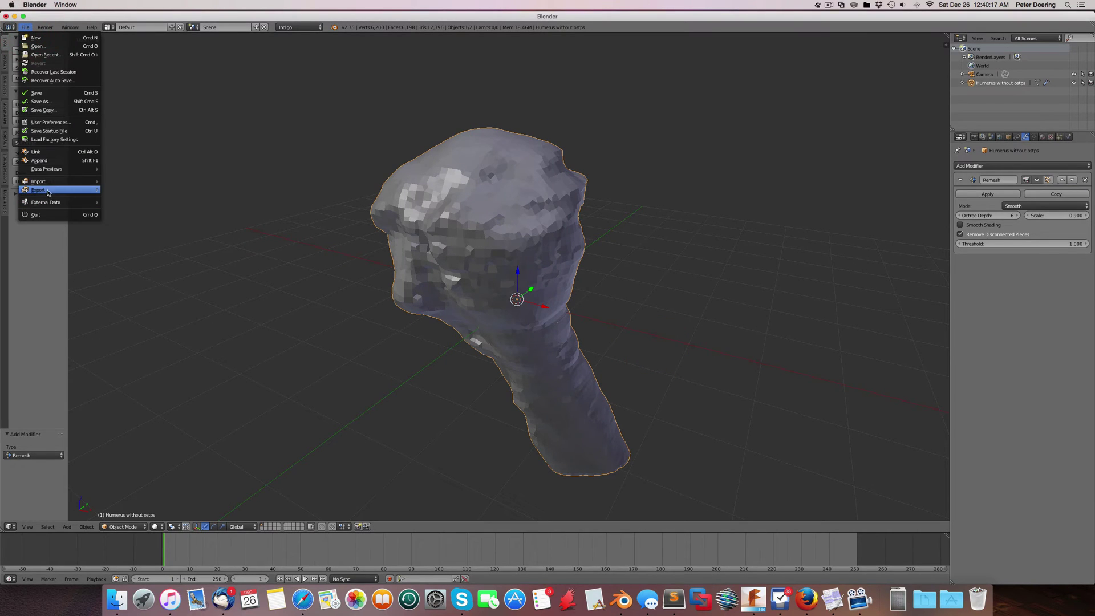
mouse_move(62, 190)
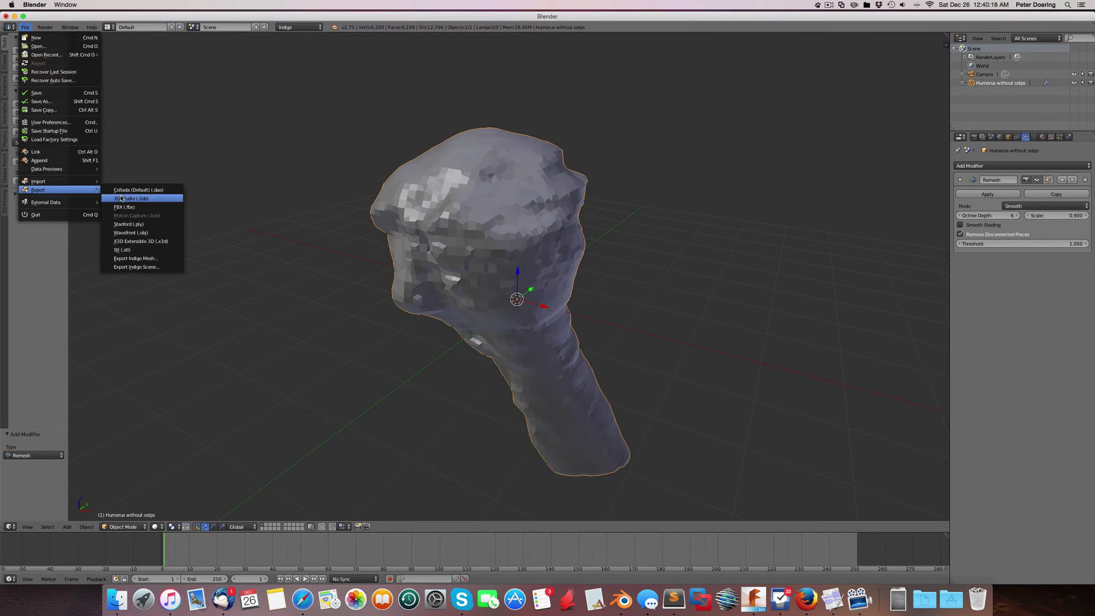
click(138, 232)
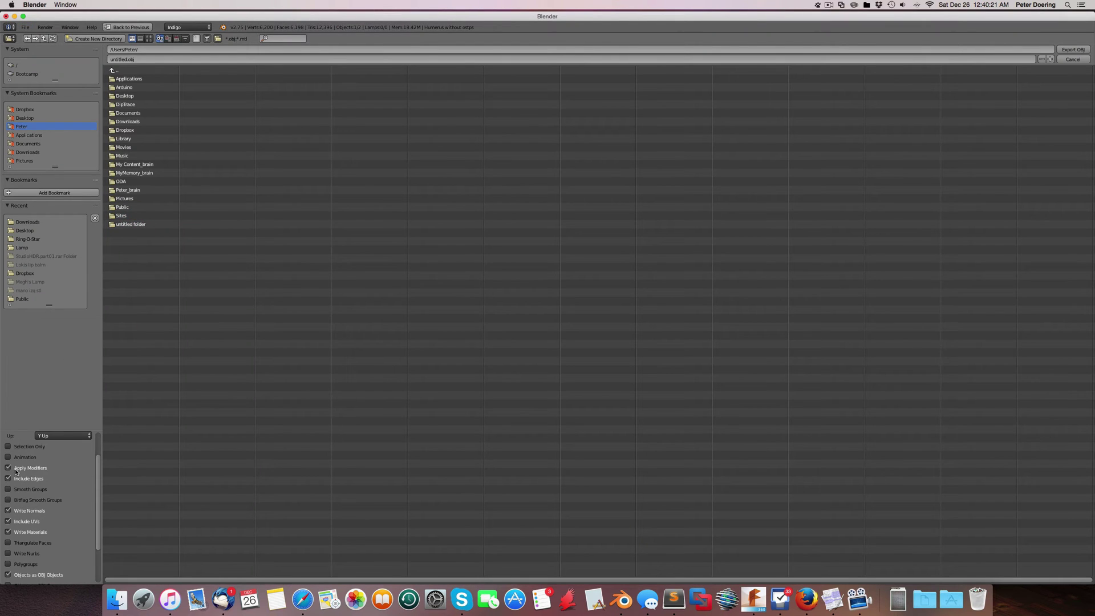
click(9, 447)
click(8, 521)
click(8, 532)
scroll(79, 541, down, 3)
scroll(83, 540, up, 4)
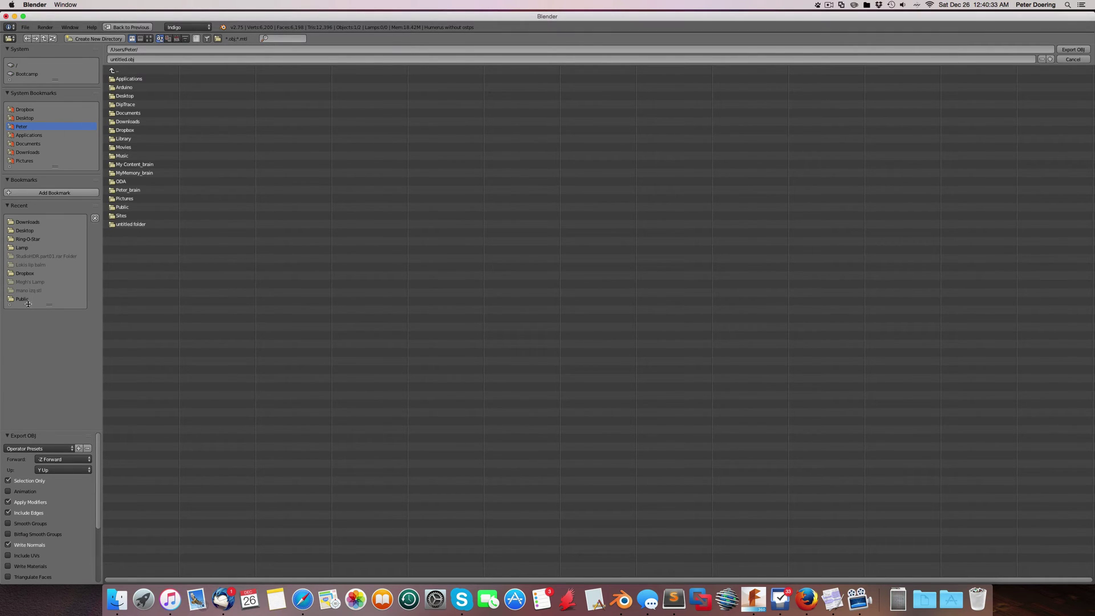
click(25, 118)
click(131, 275)
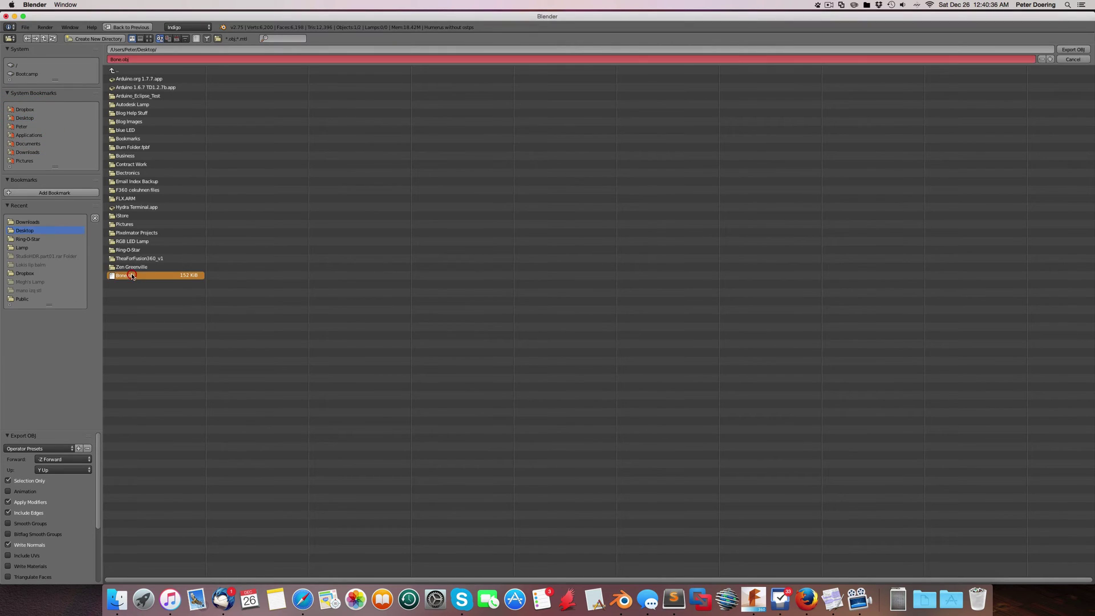
click(1084, 51)
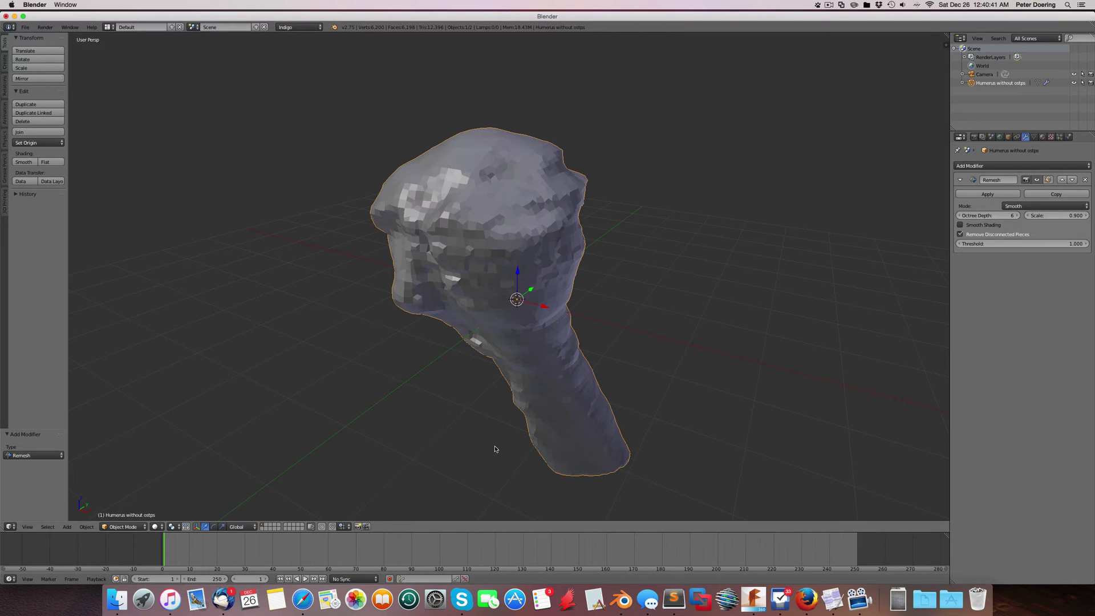
- Upload Bone.obj from the Desktop into the current Fusion 360 project through the Data panel
click(753, 599)
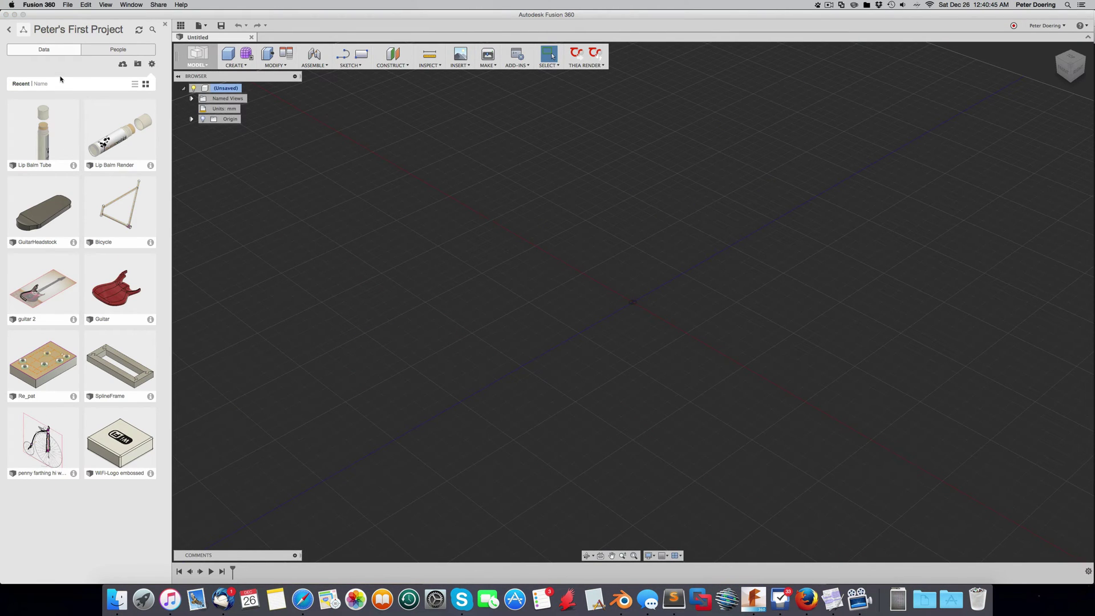
click(123, 64)
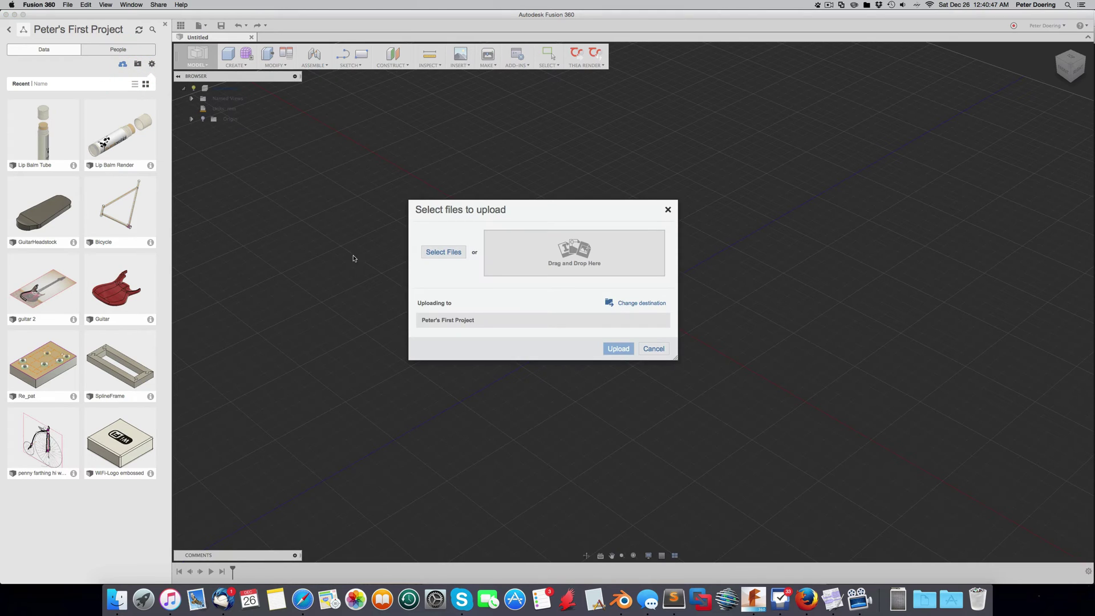
click(436, 251)
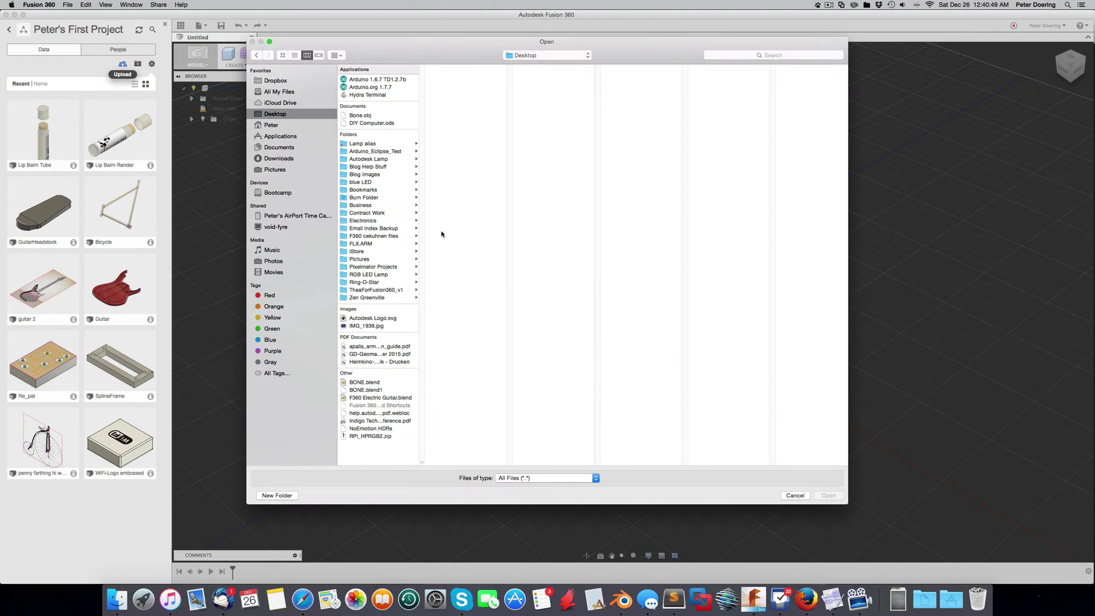
double_click(363, 115)
click(617, 445)
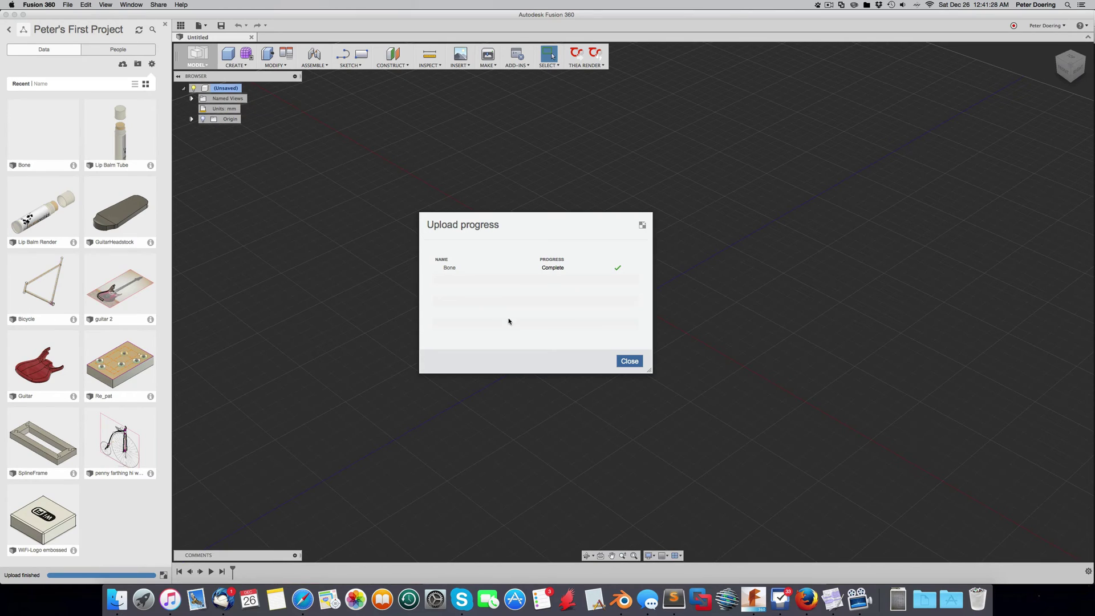
click(629, 361)
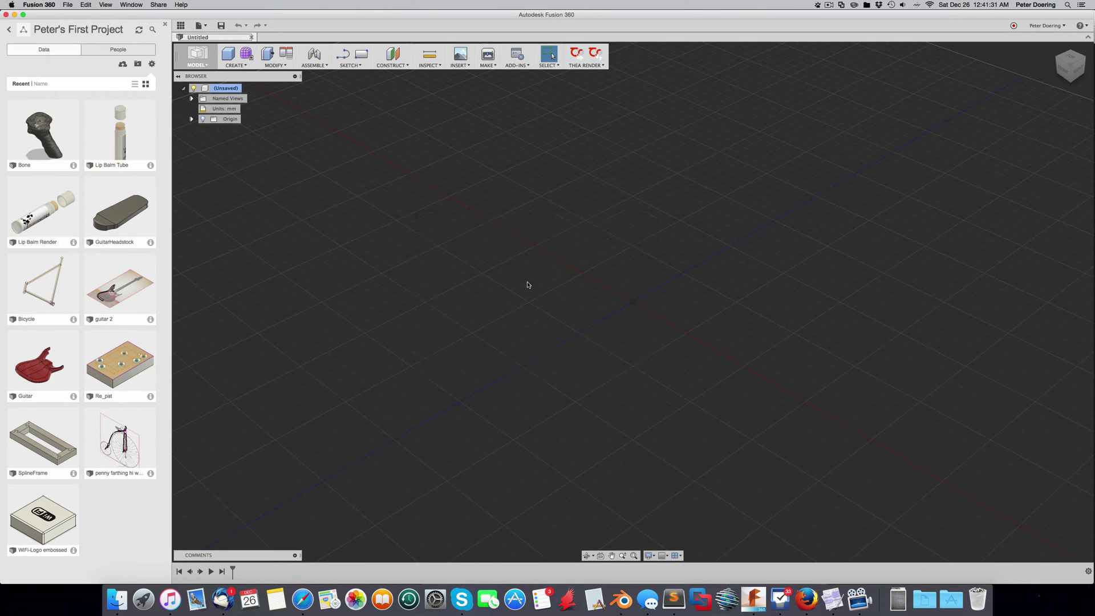
- Open Bone v1, orbit the humerus, and expand the Bodies folder in the Browser
double_click(43, 134)
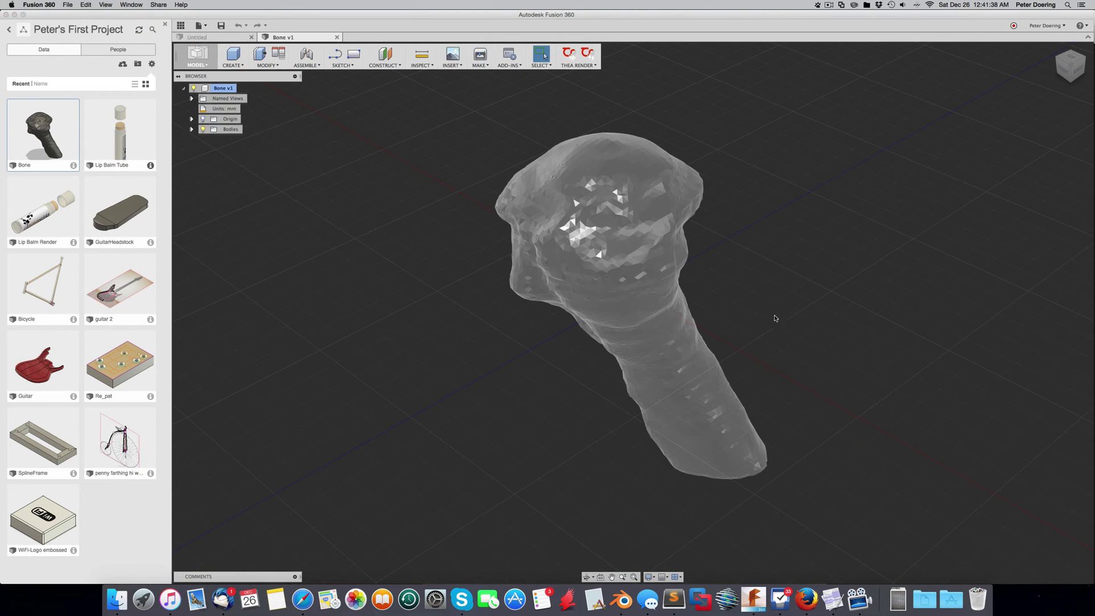
shift+middle_drag(745, 318, 522, 247)
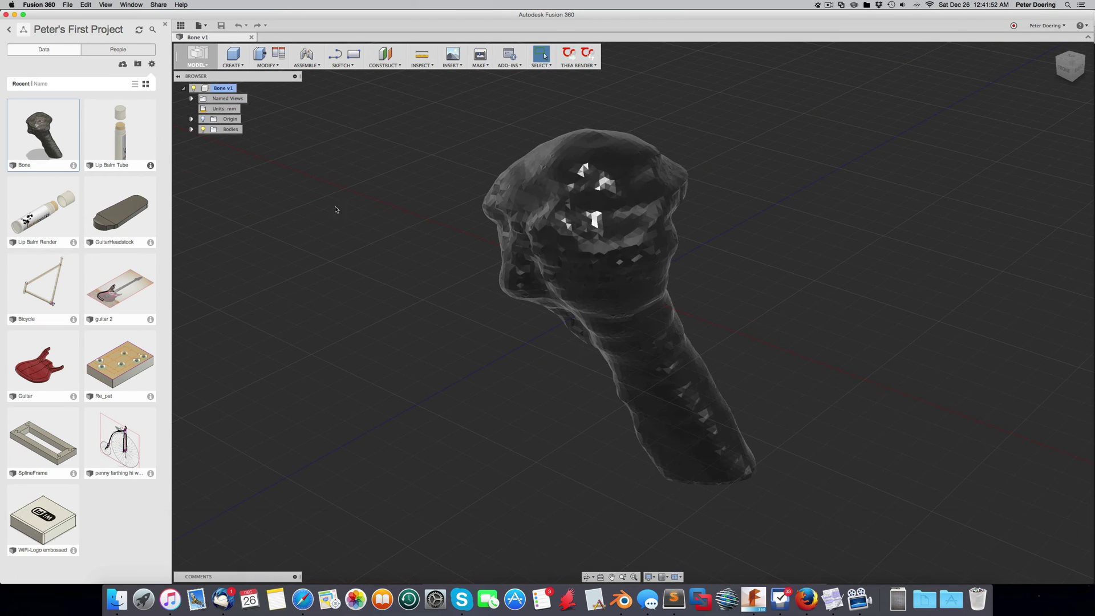
click(191, 130)
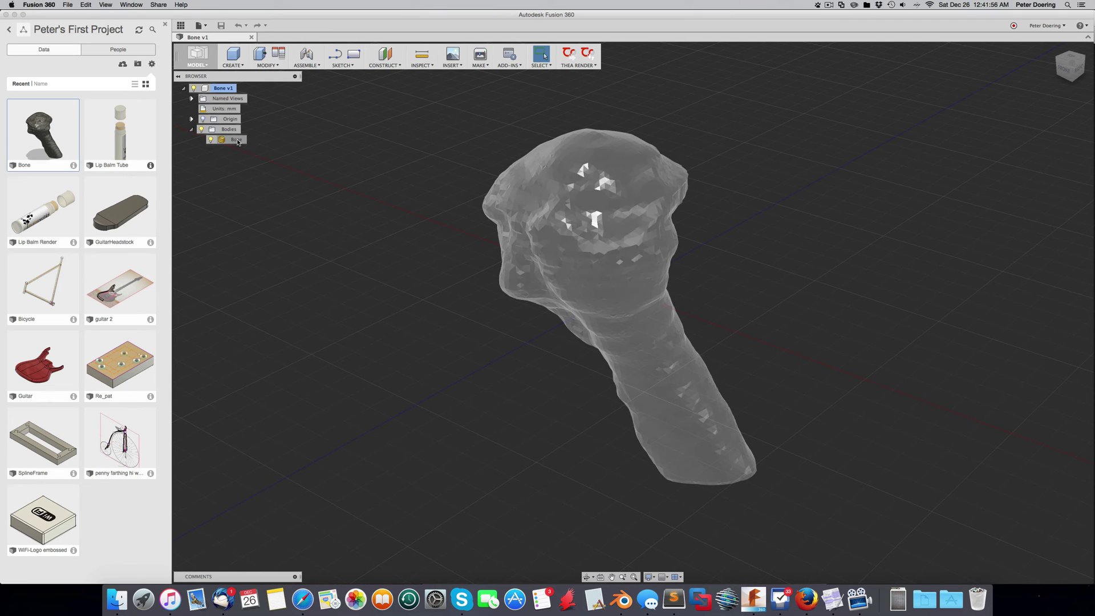
shift+middle_drag(368, 165, 372, 180)
- Convert the Bone mesh body into a new T-spline body, Body1, and orbit to view it
right_click(232, 141)
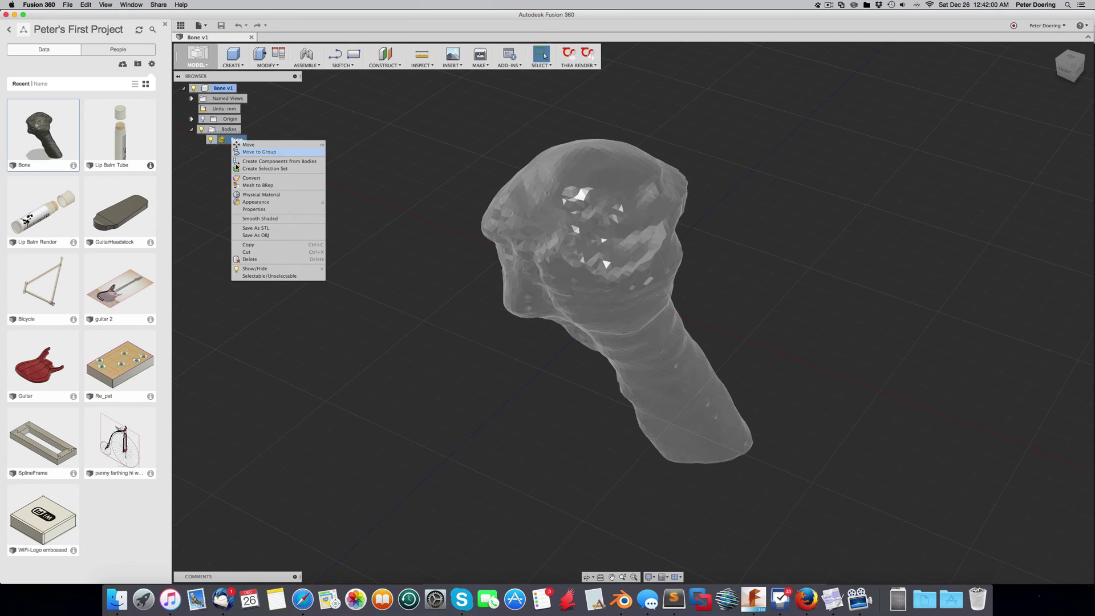
click(261, 179)
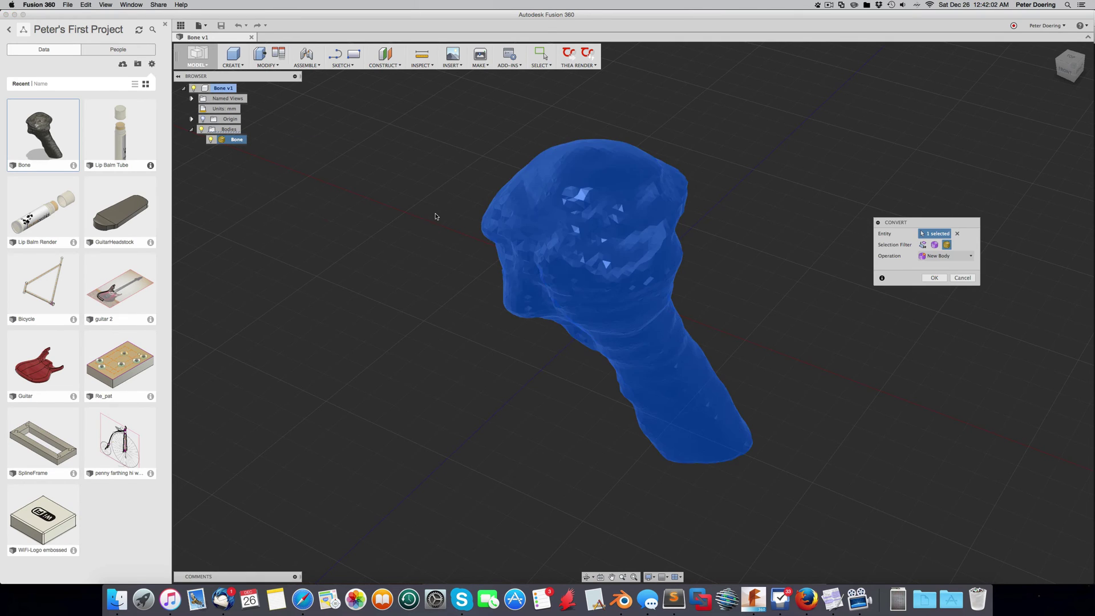
click(934, 278)
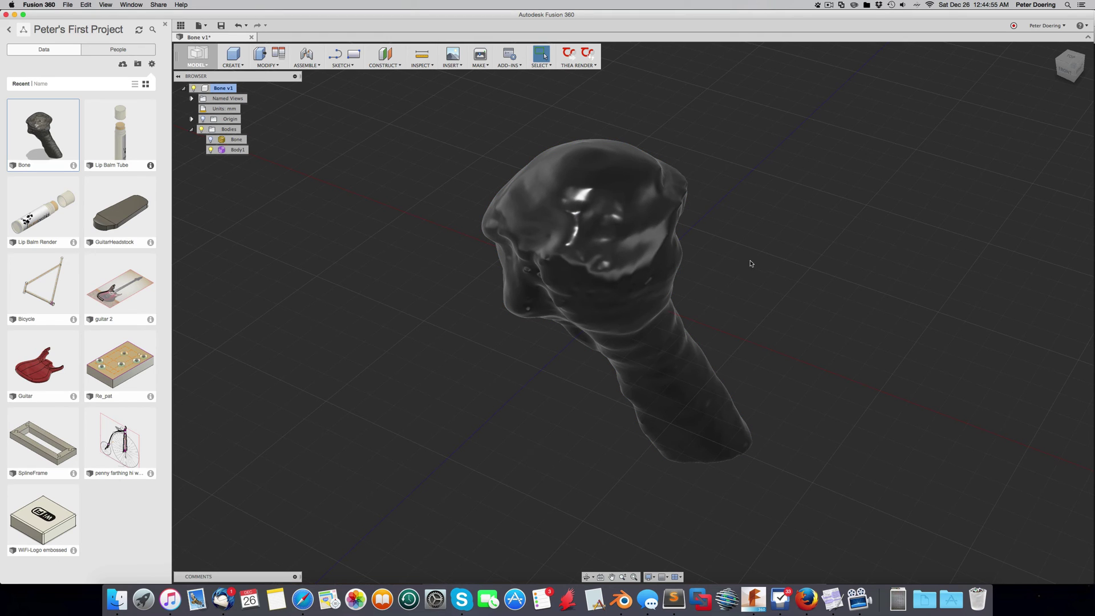
shift+middle_drag(717, 314, 685, 271)
- Convert Body1 into a new solid body, Body2, and orbit to a side view
right_click(236, 151)
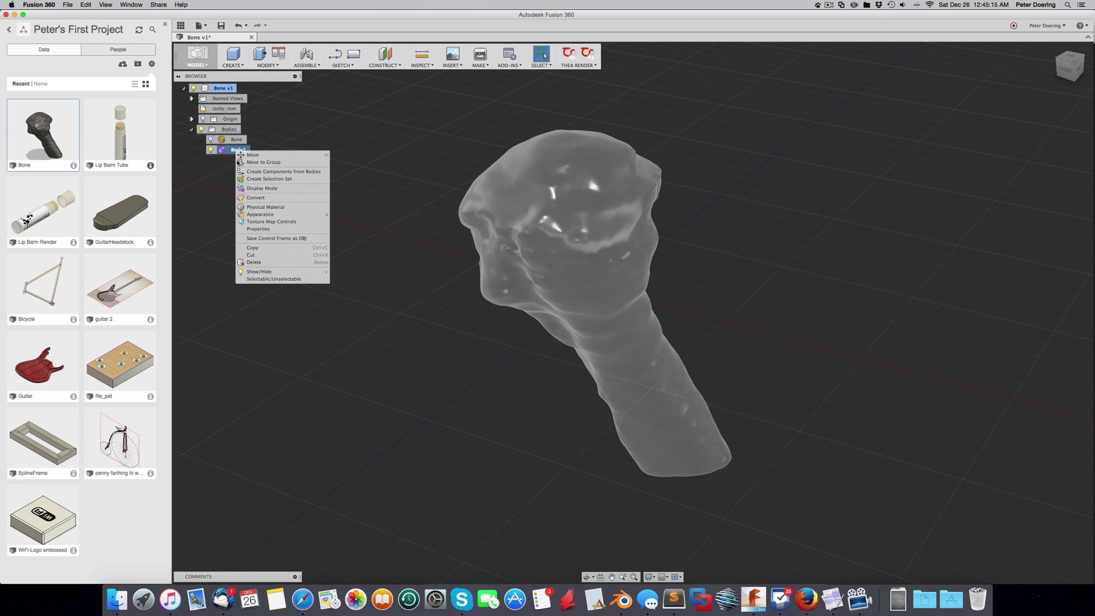
click(261, 197)
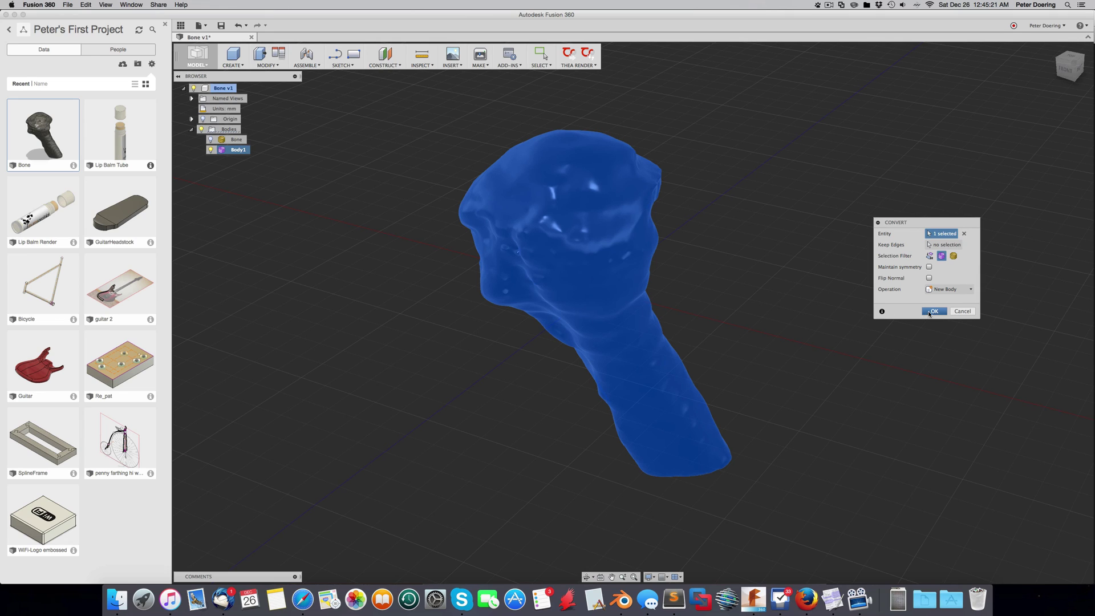
click(934, 312)
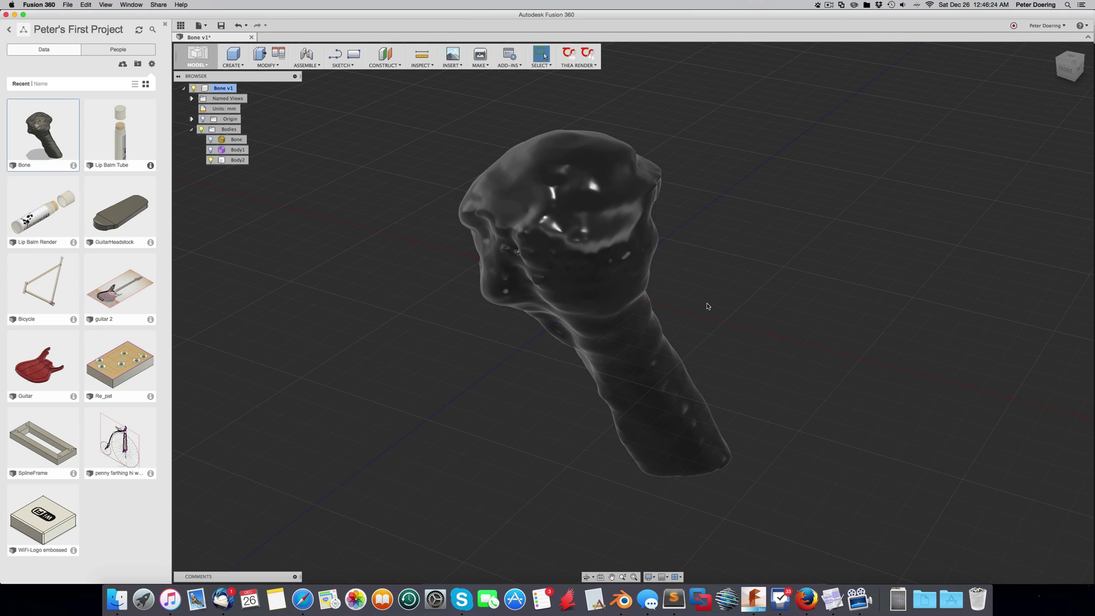
shift+middle_drag(609, 279, 676, 289)
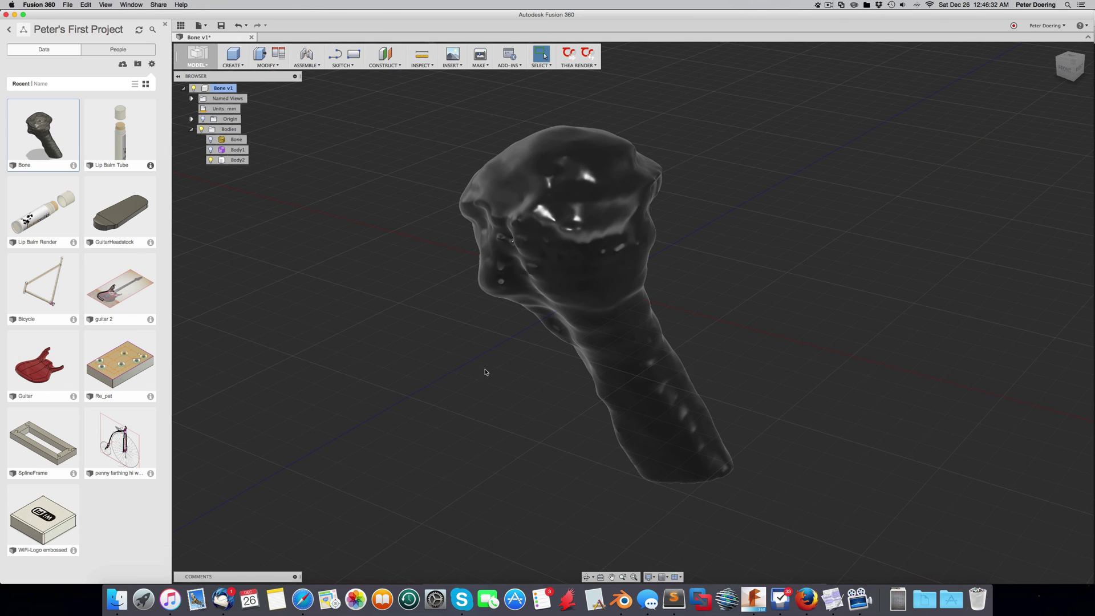